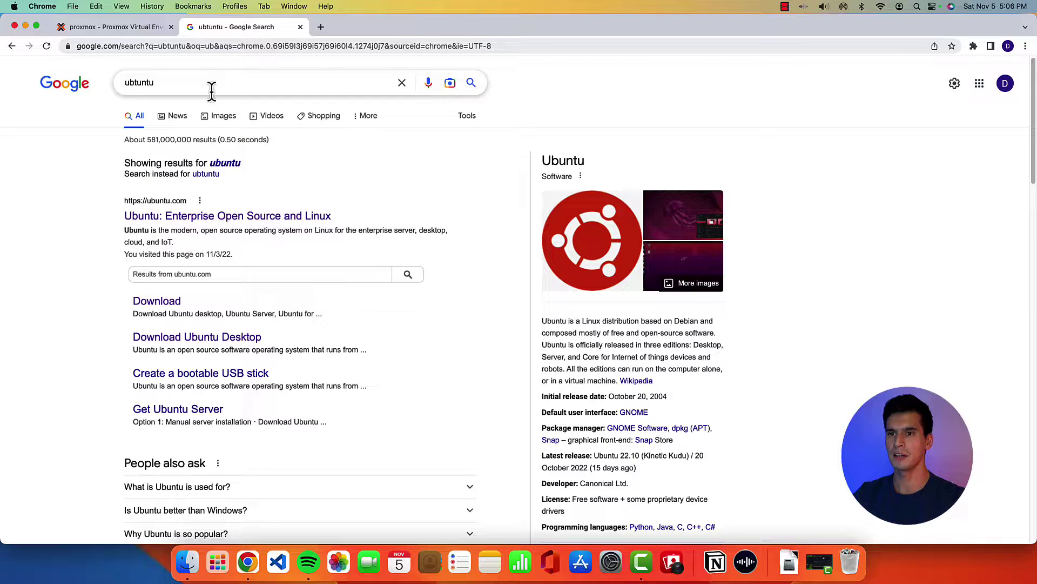
# Go to the Ubuntu Desktop download page on ubuntu.com
pyautogui.click(165, 222)
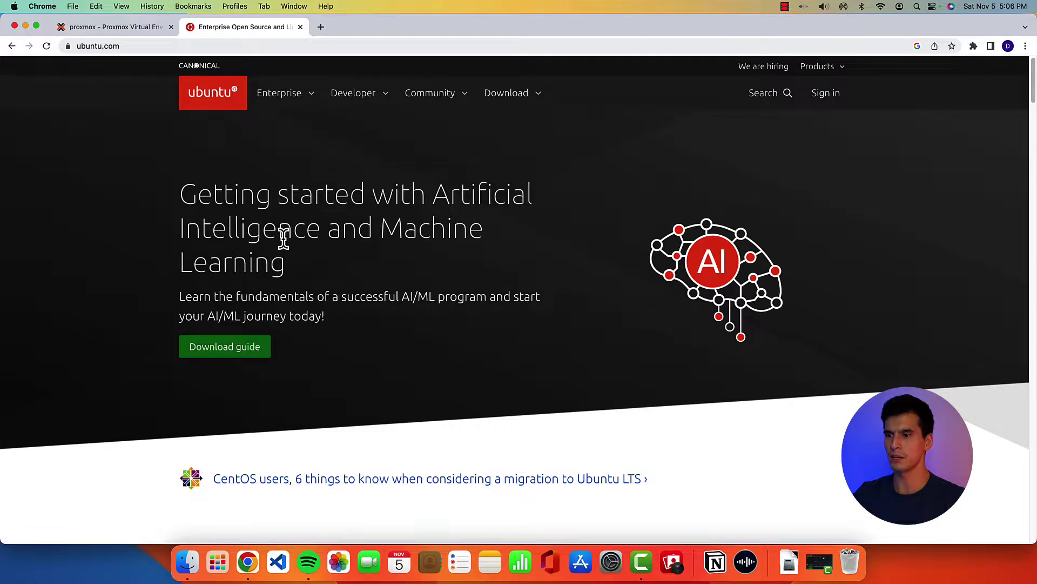
pyautogui.click(497, 96)
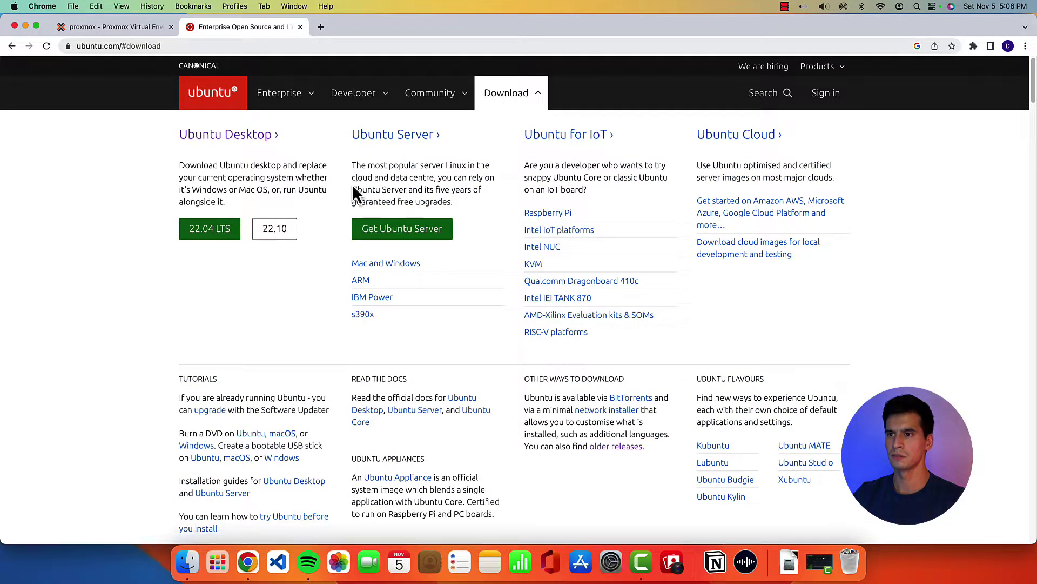
pyautogui.click(221, 136)
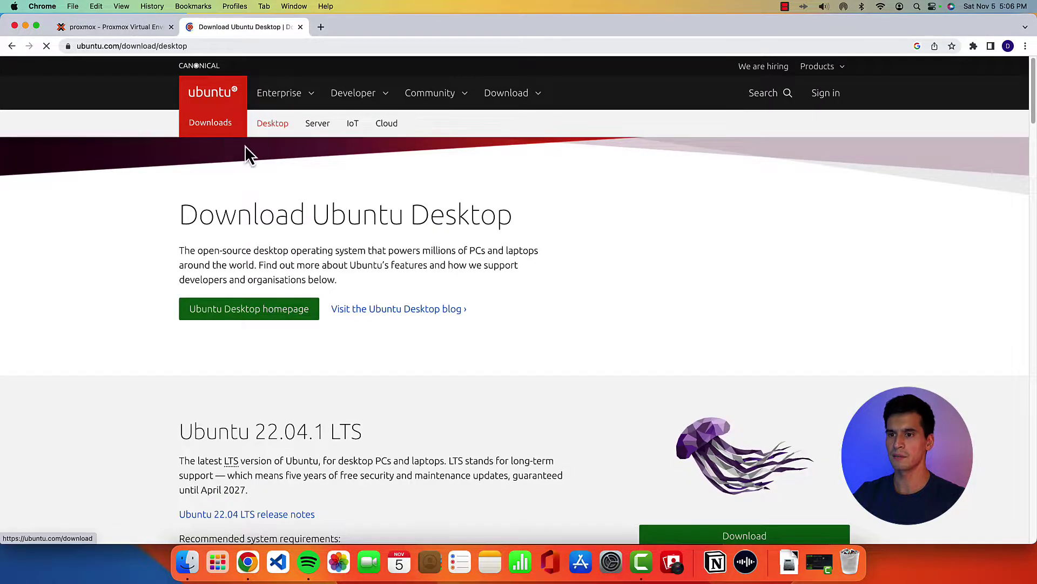
pyautogui.scroll(-8, 346, 230)
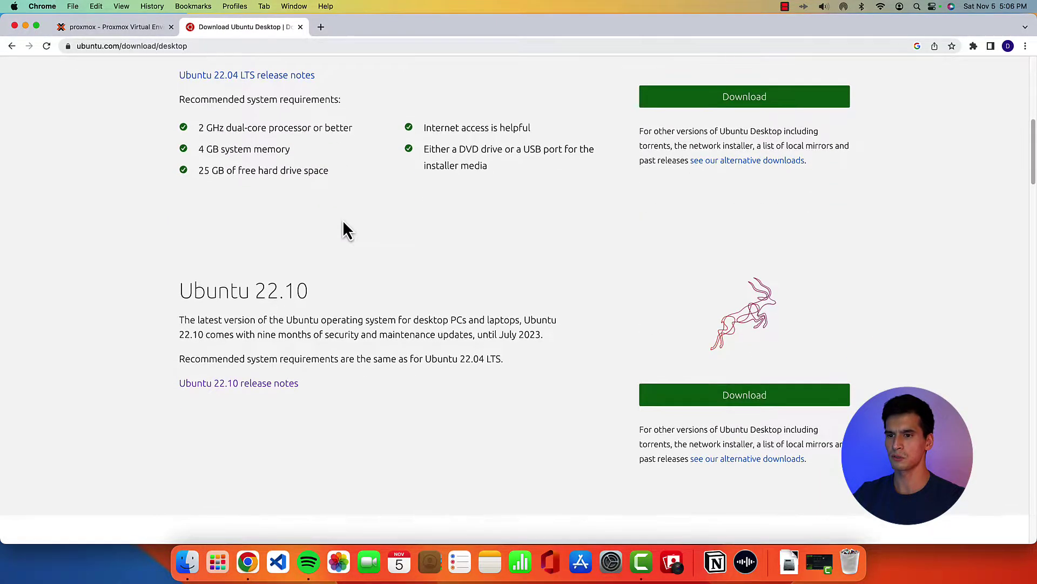
pyautogui.scroll(1, 342, 222)
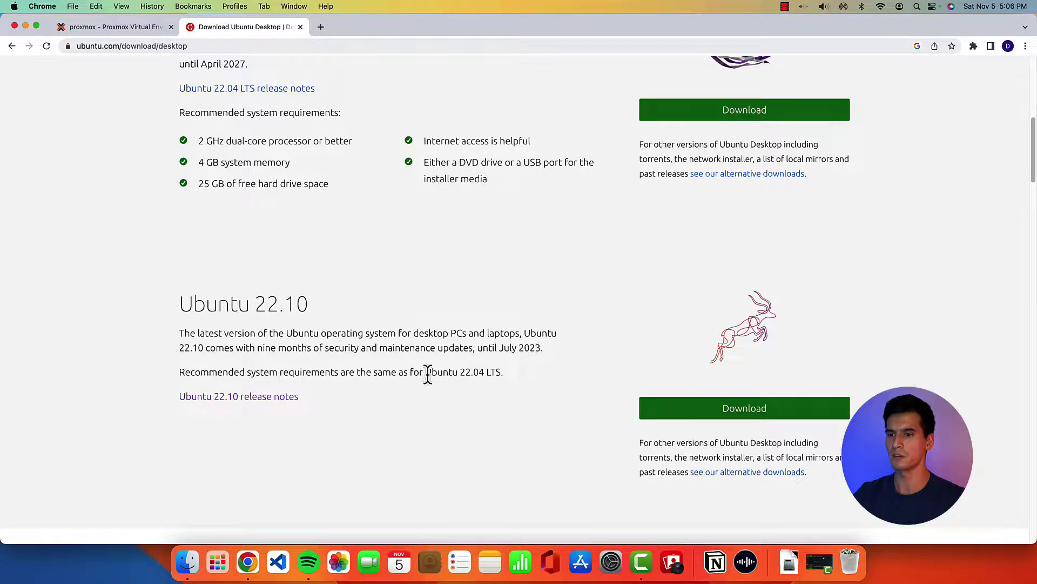
# Start the Ubuntu 22.10 desktop ISO download and return to the Proxmox login page
pyautogui.click(705, 418)
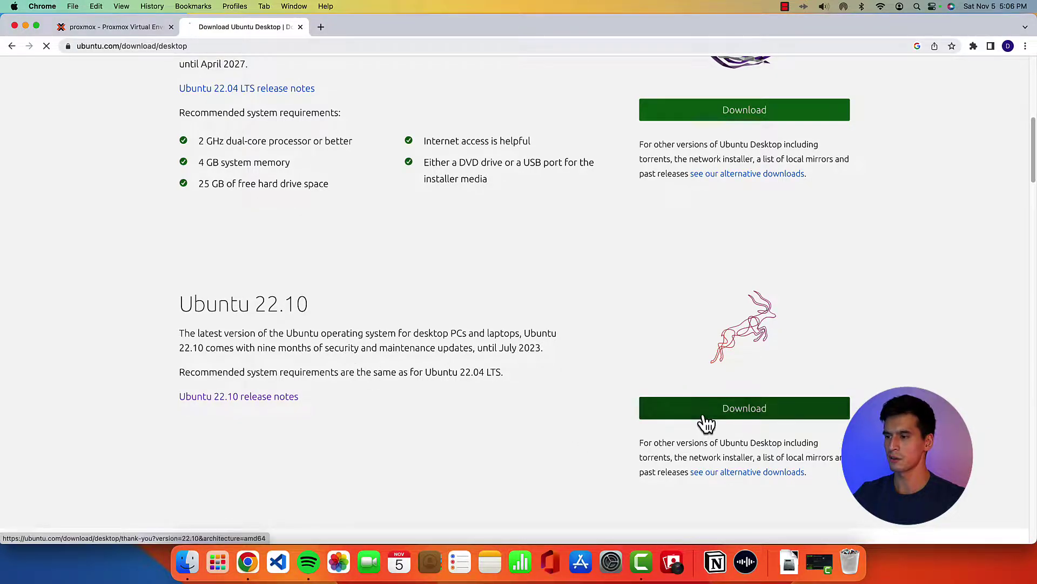
pyautogui.scroll(-3, 534, 397)
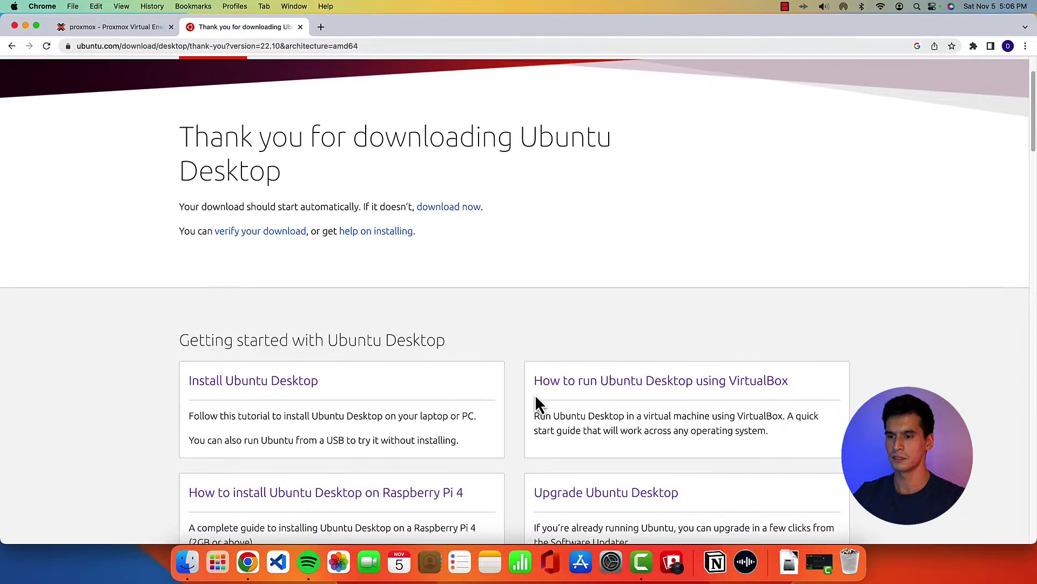
pyautogui.scroll(-1, 535, 400)
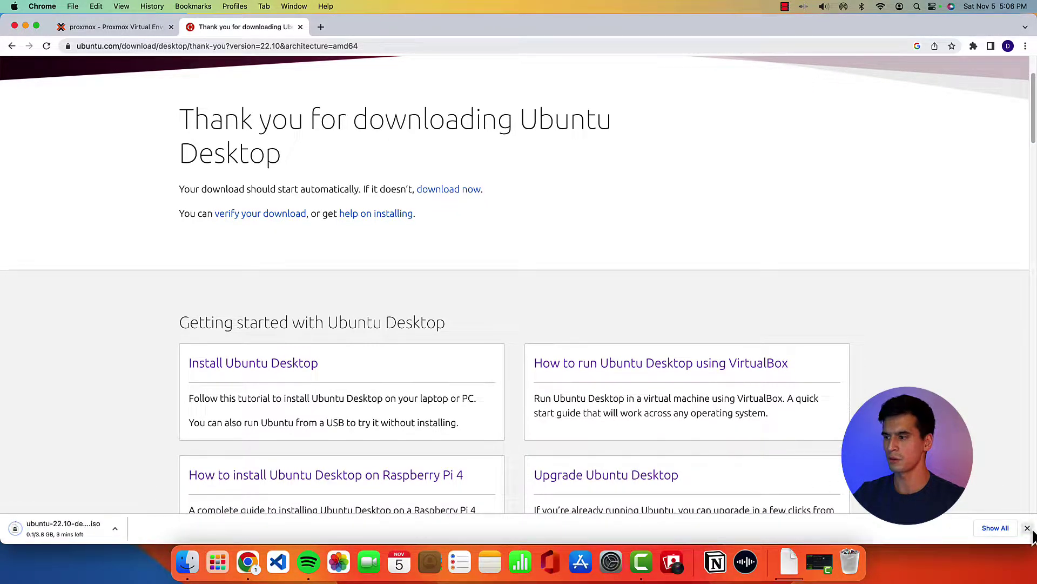
pyautogui.click(1028, 528)
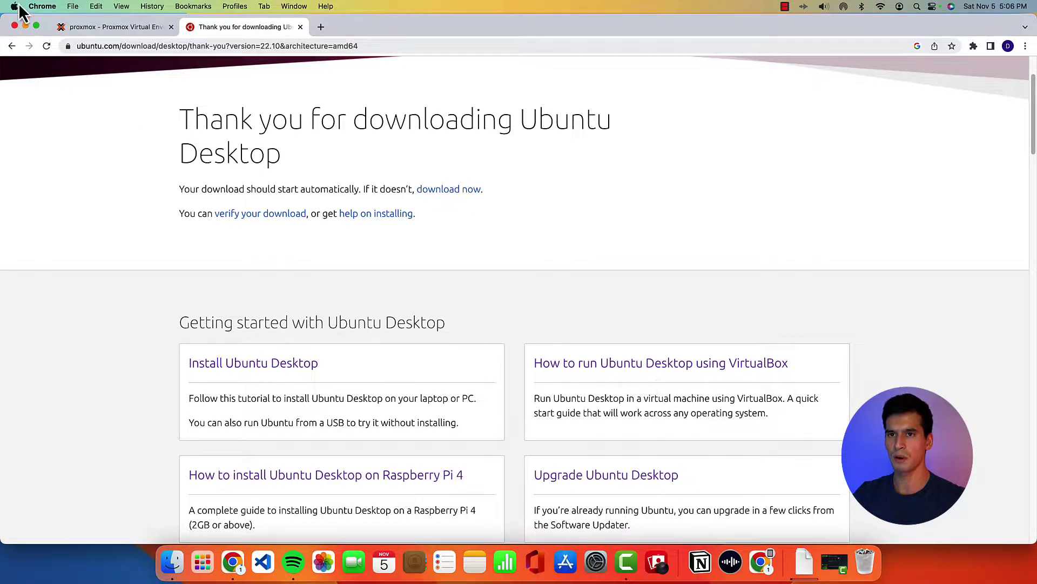
pyautogui.click(138, 29)
# Log in to Proxmox with the account password and open ISO Images on local (proxmox) storage
pyautogui.click(486, 290)
pyautogui.write('******')
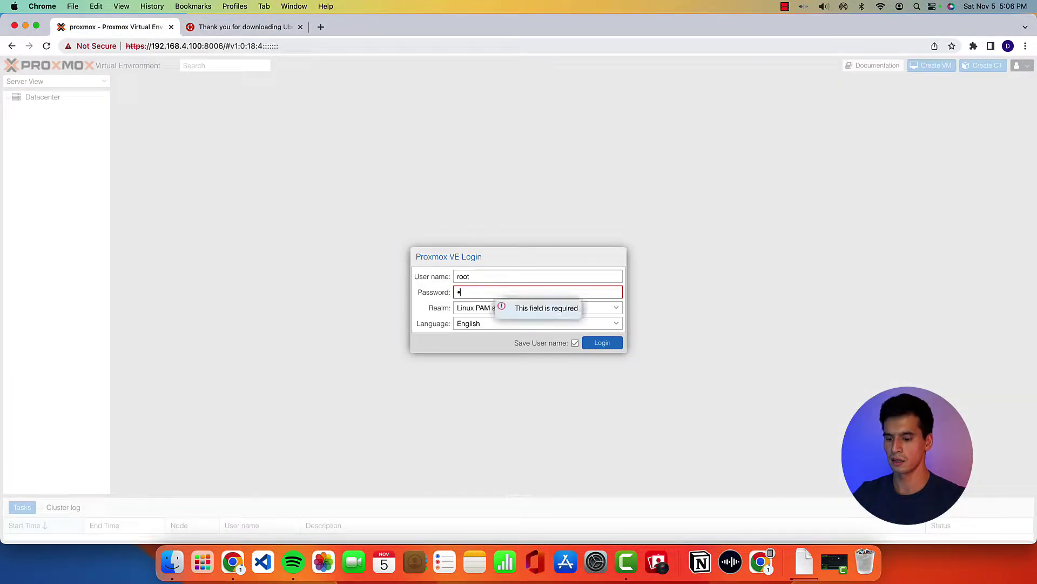
pyautogui.write('****')
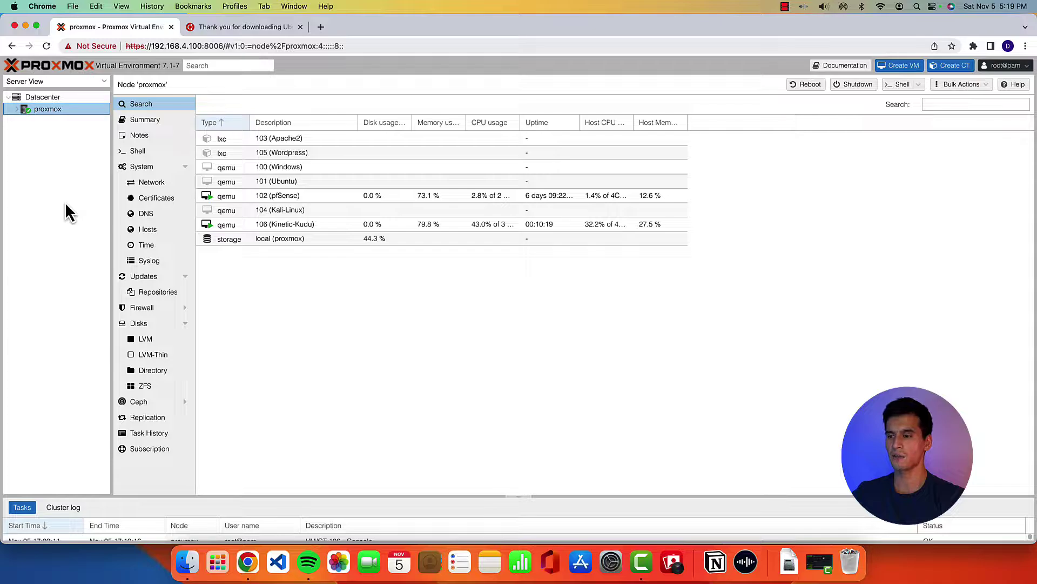
pyautogui.click(16, 110)
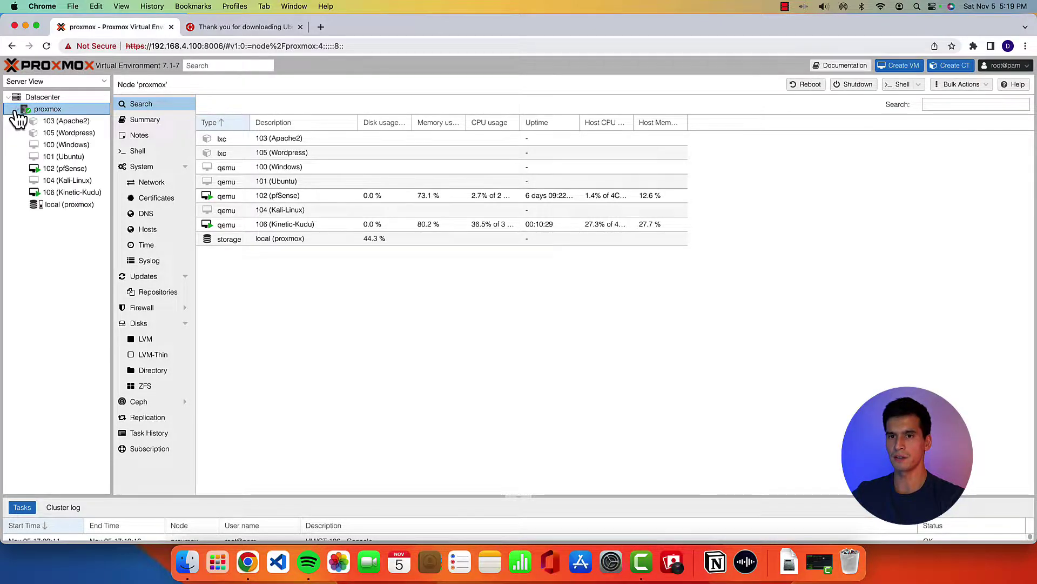
pyautogui.click(60, 205)
pyautogui.click(158, 171)
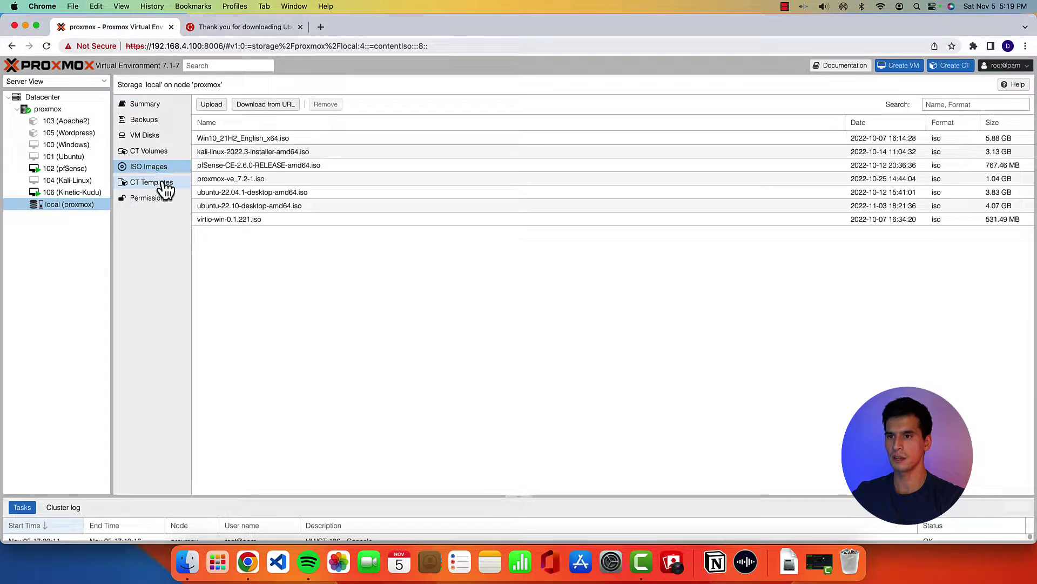
# Upload ubuntu-22.10-desktop-amd64.iso to the local ISO images
pyautogui.click(213, 105)
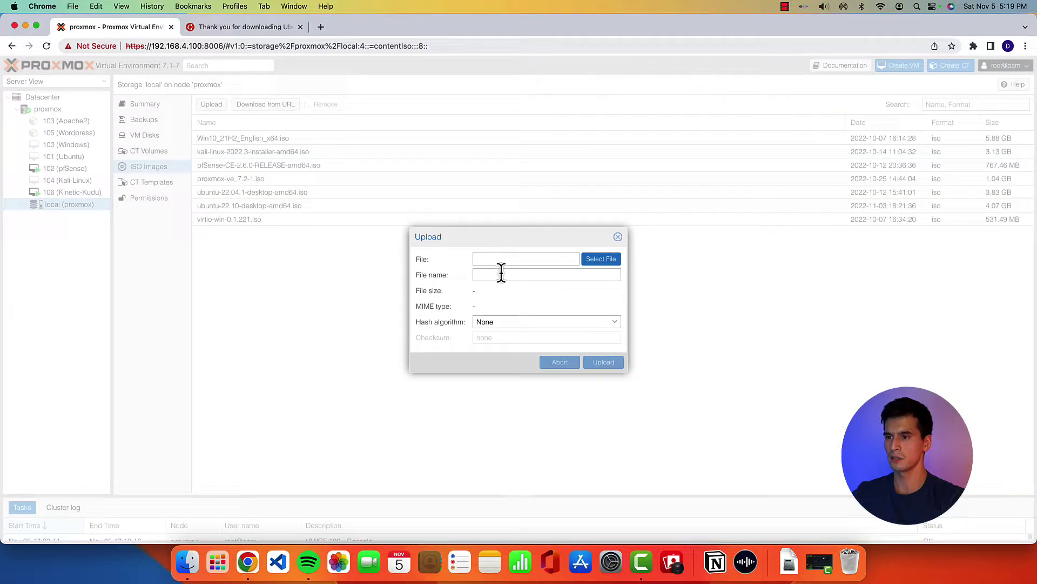
pyautogui.click(604, 262)
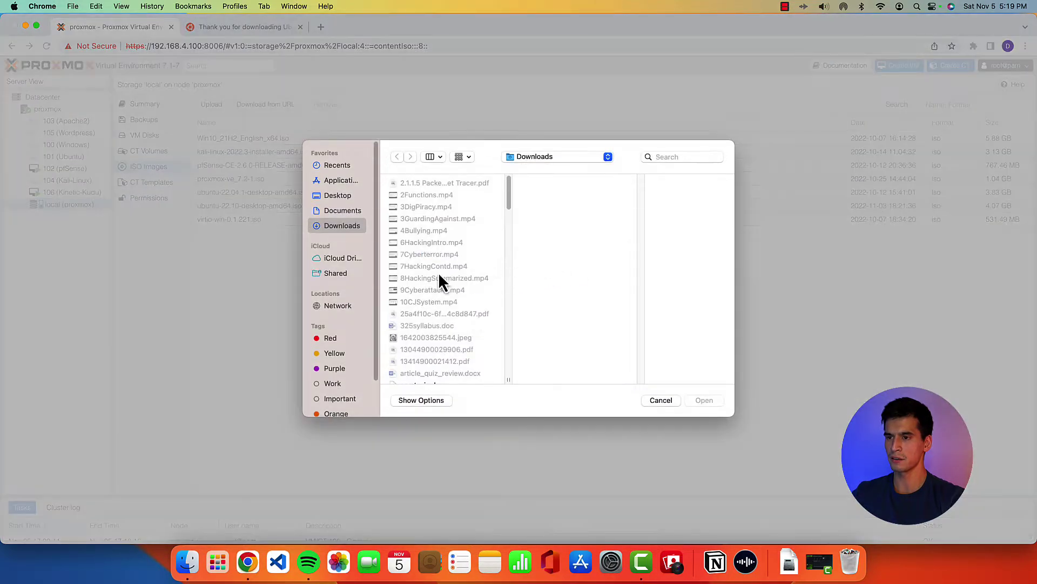
pyautogui.scroll(-5, 440, 308)
pyautogui.scroll(-20, 440, 307)
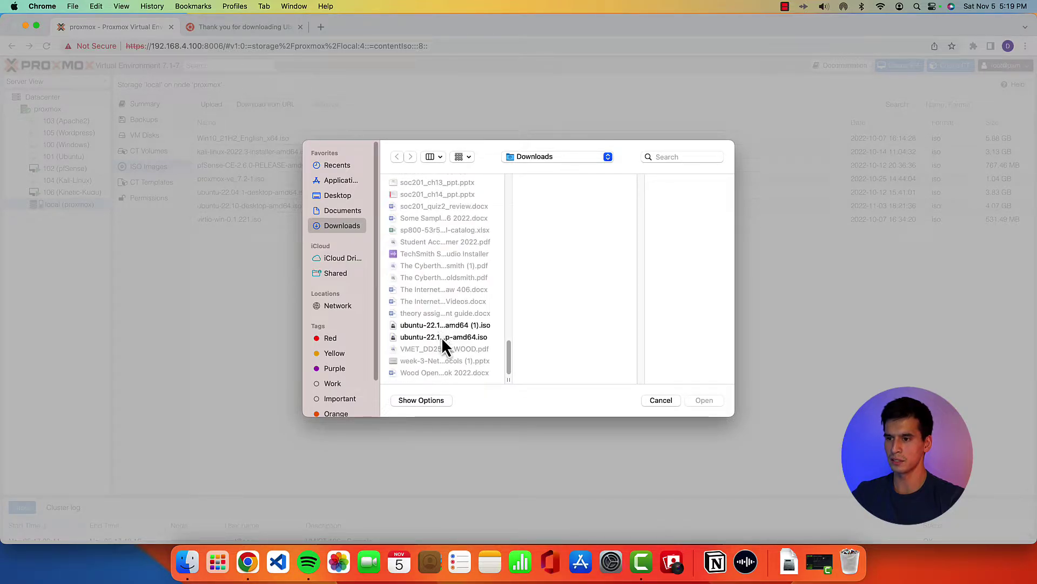
pyautogui.click(442, 336)
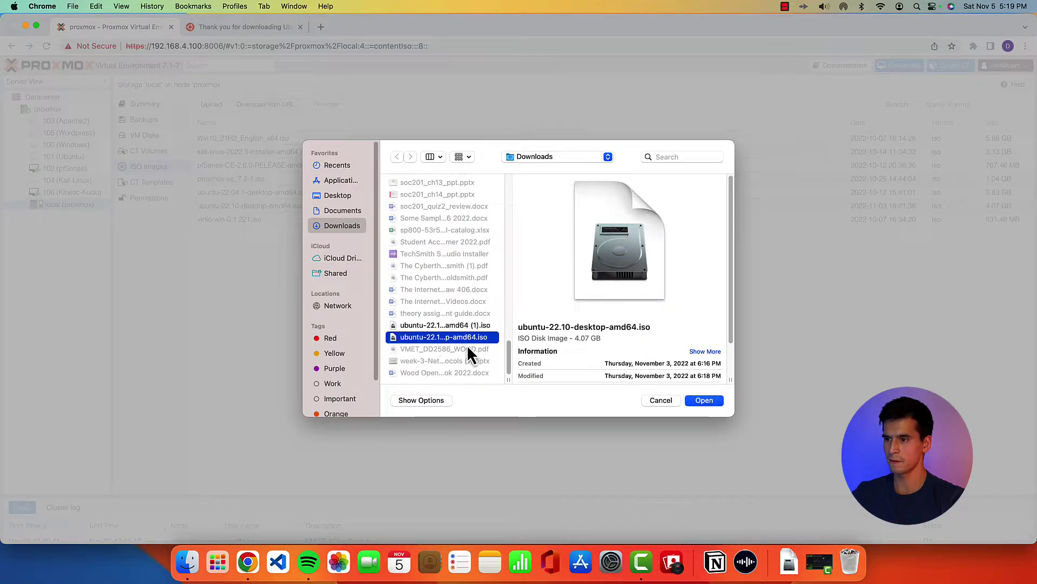
pyautogui.click(696, 398)
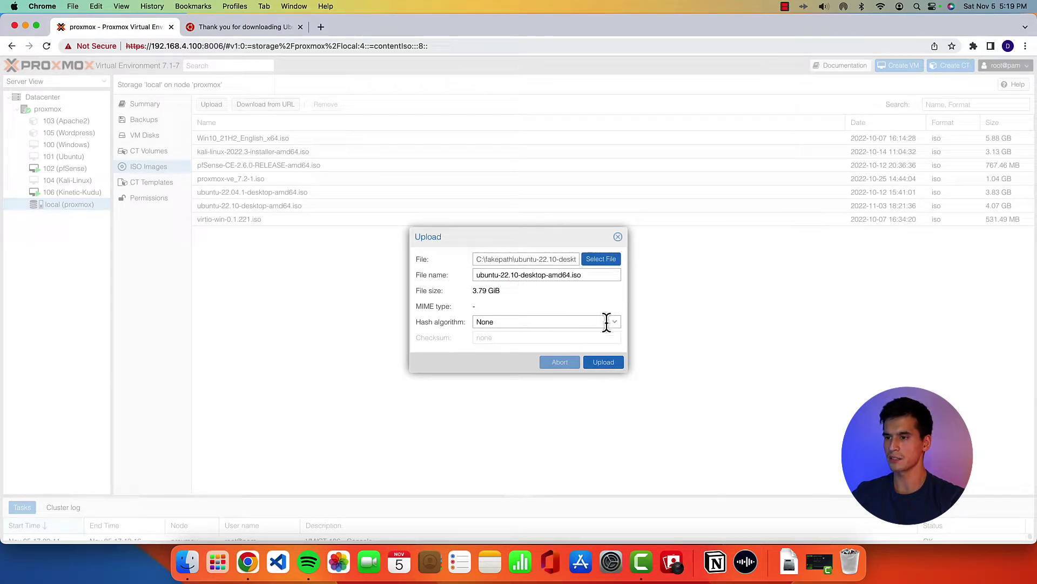
pyautogui.click(605, 367)
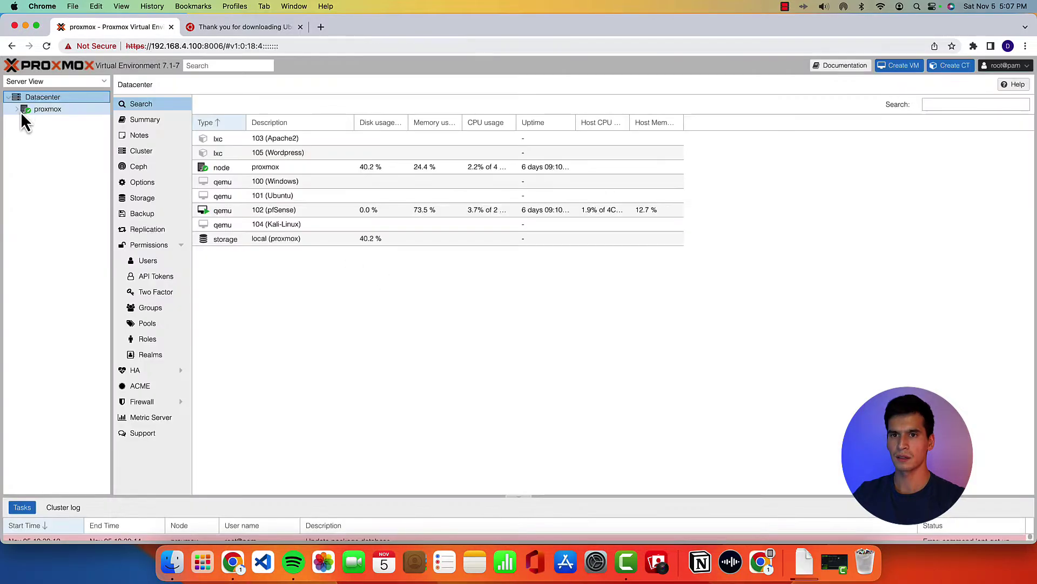
# Start a new virtual machine named Kinetic-Kudu
pyautogui.click(16, 109)
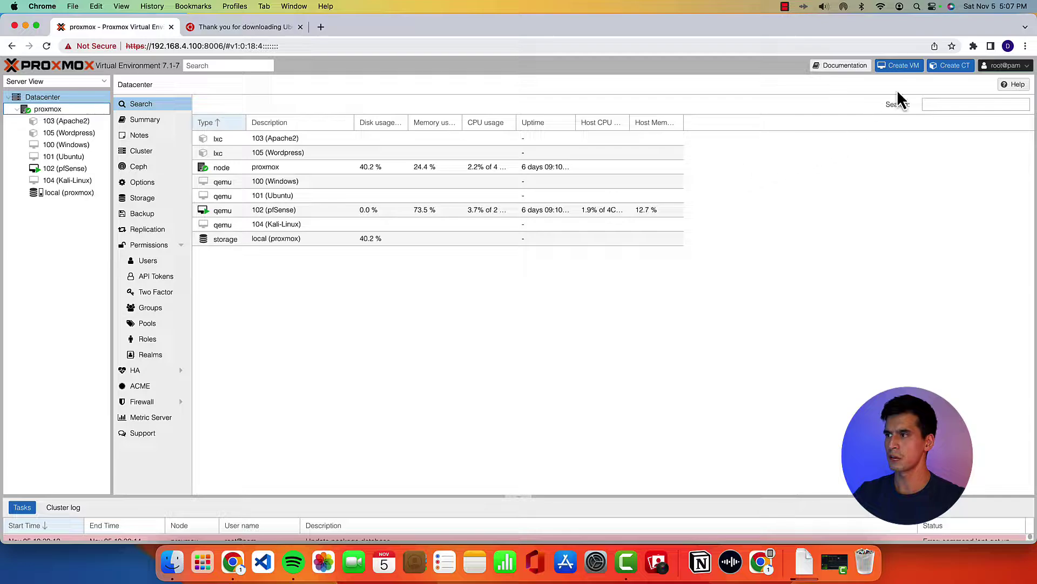
pyautogui.click(899, 67)
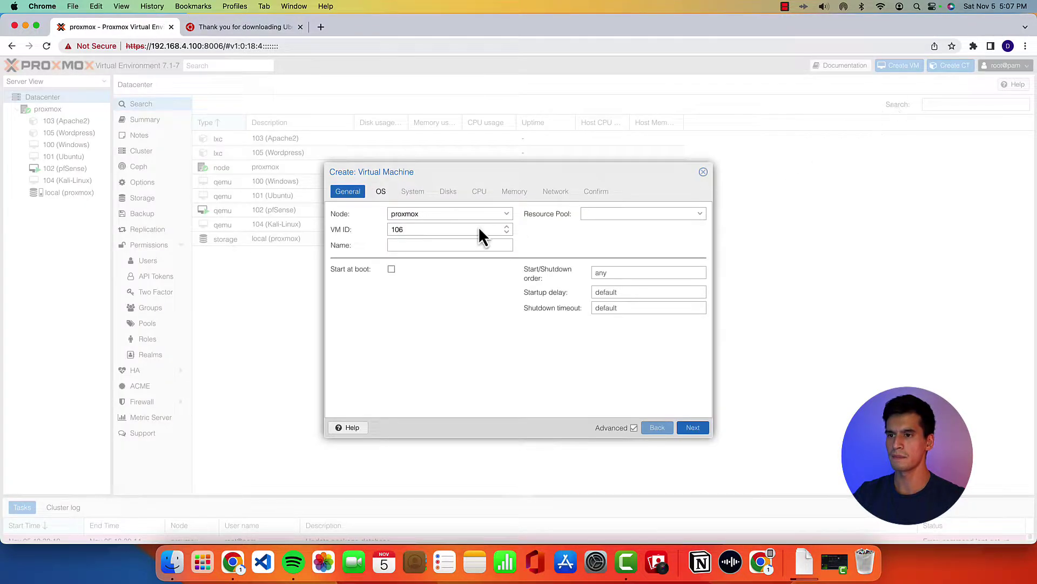
pyautogui.click(416, 247)
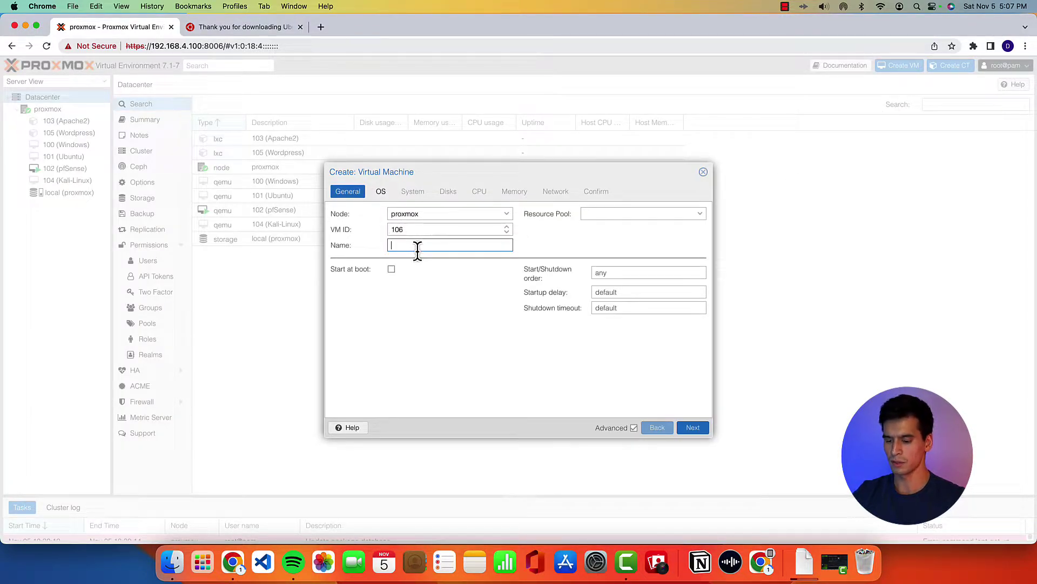
pyautogui.write('Kine')
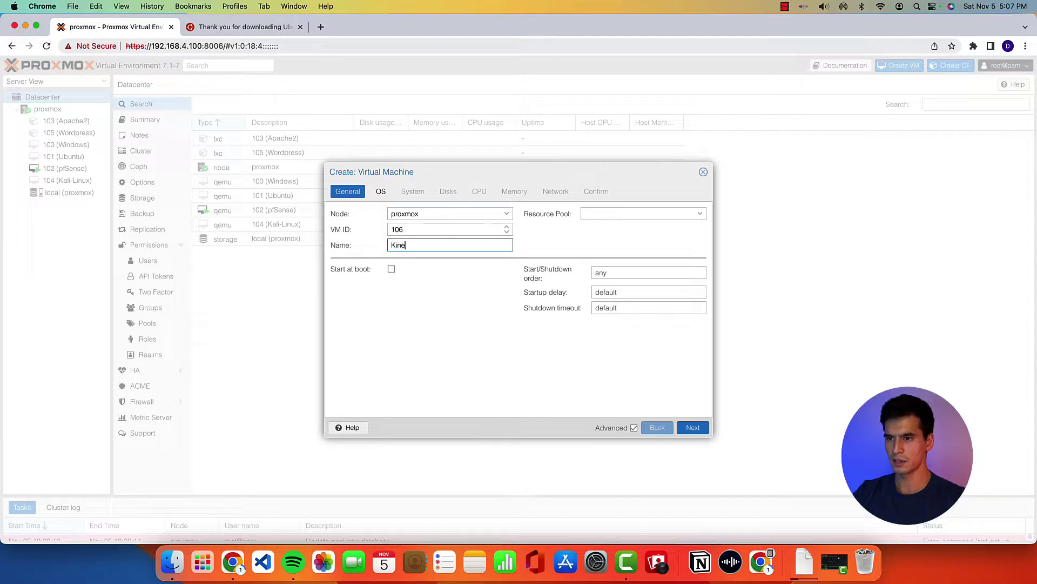
pyautogui.write('tic-Kudu')
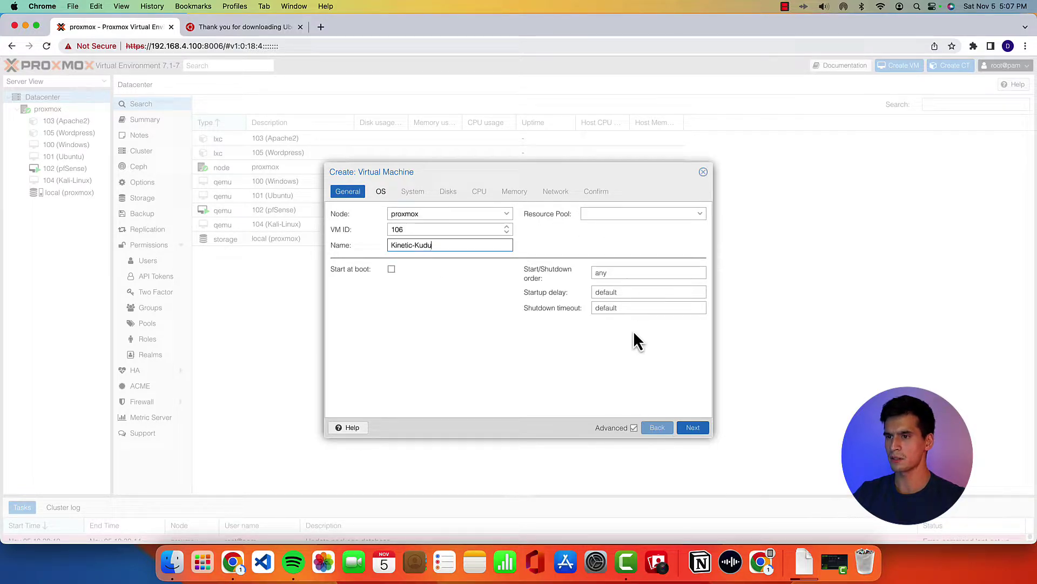
pyautogui.click(693, 428)
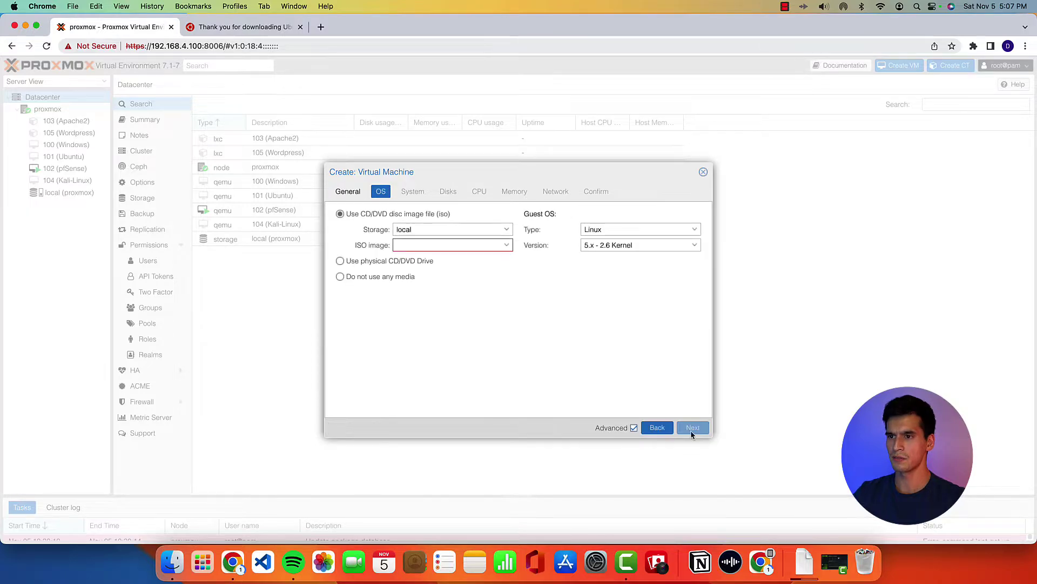
# Choose ubuntu-22.10-desktop-amd64.iso as the VM's boot ISO image
pyautogui.click(412, 246)
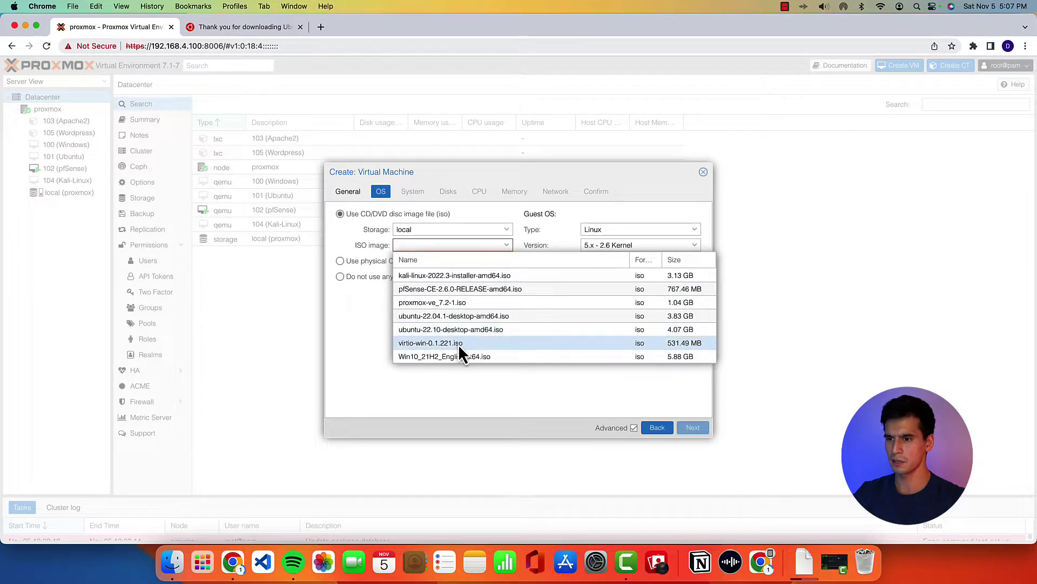
pyautogui.click(459, 331)
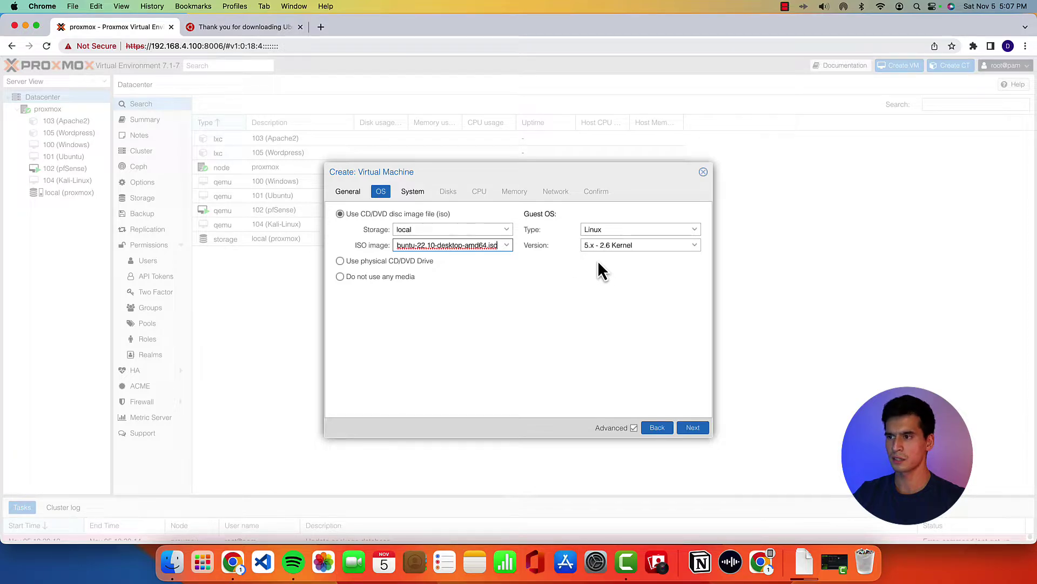
pyautogui.click(693, 428)
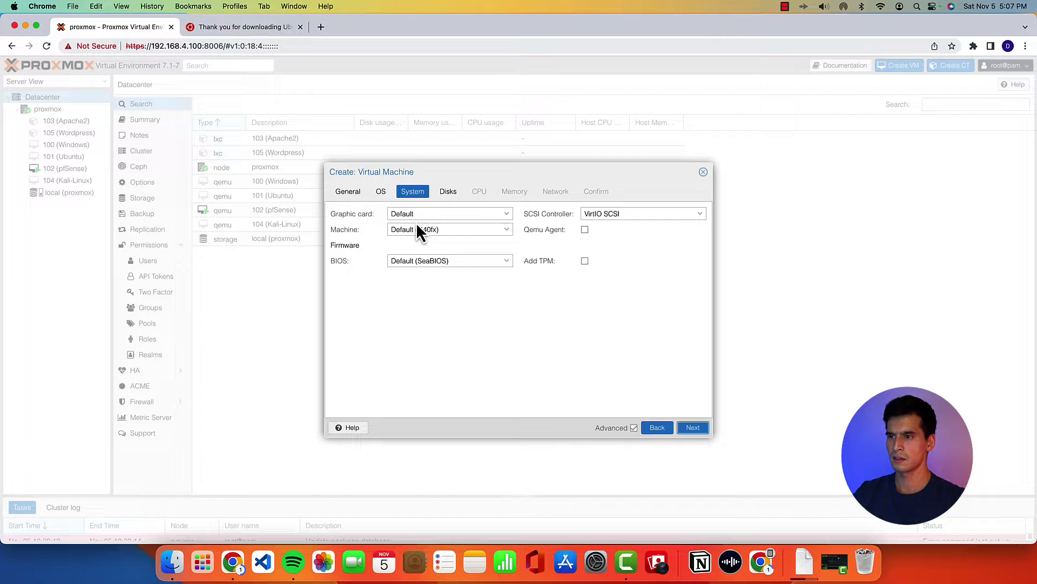
# Enable the Qemu Agent, keep the default disk, and give the VM 3 cores
pyautogui.click(585, 230)
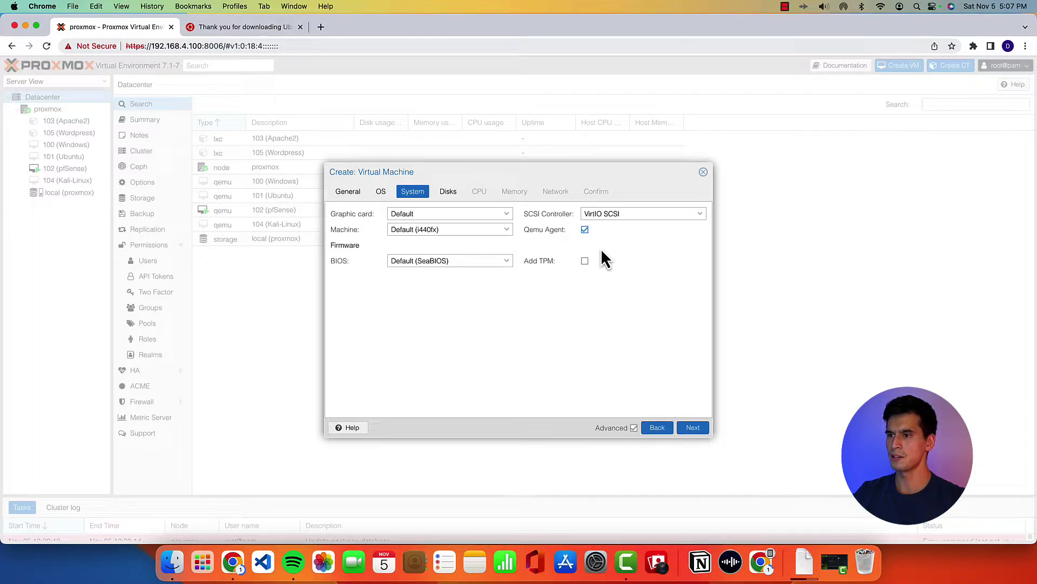
pyautogui.click(701, 429)
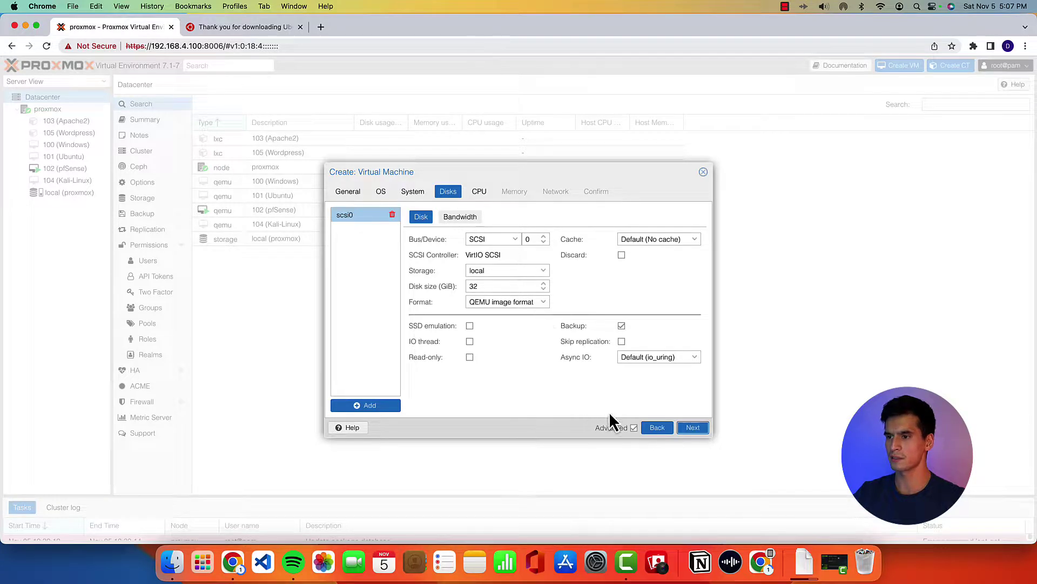
pyautogui.click(696, 429)
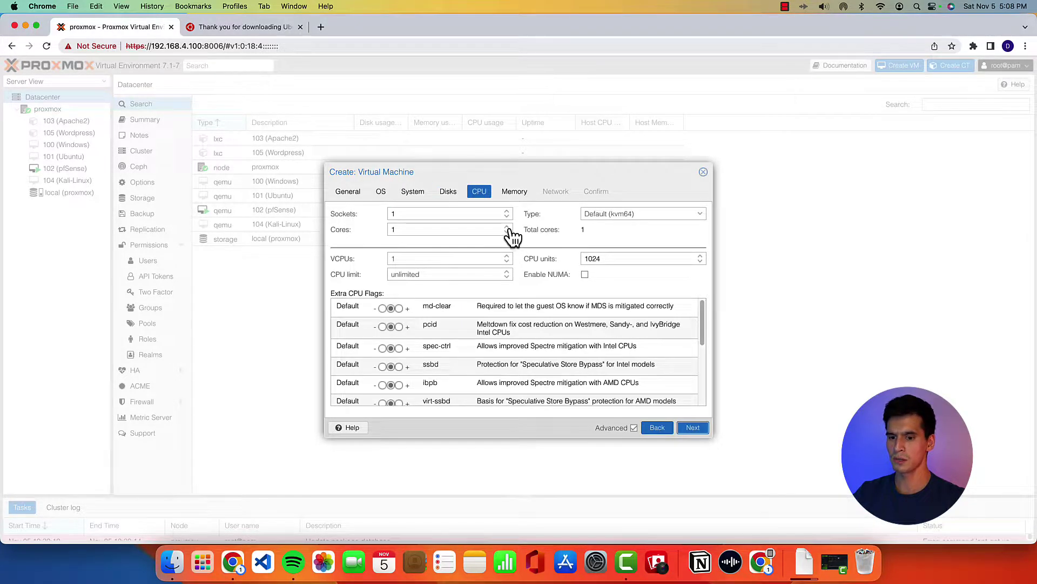
pyautogui.click(507, 228)
pyautogui.click(508, 228)
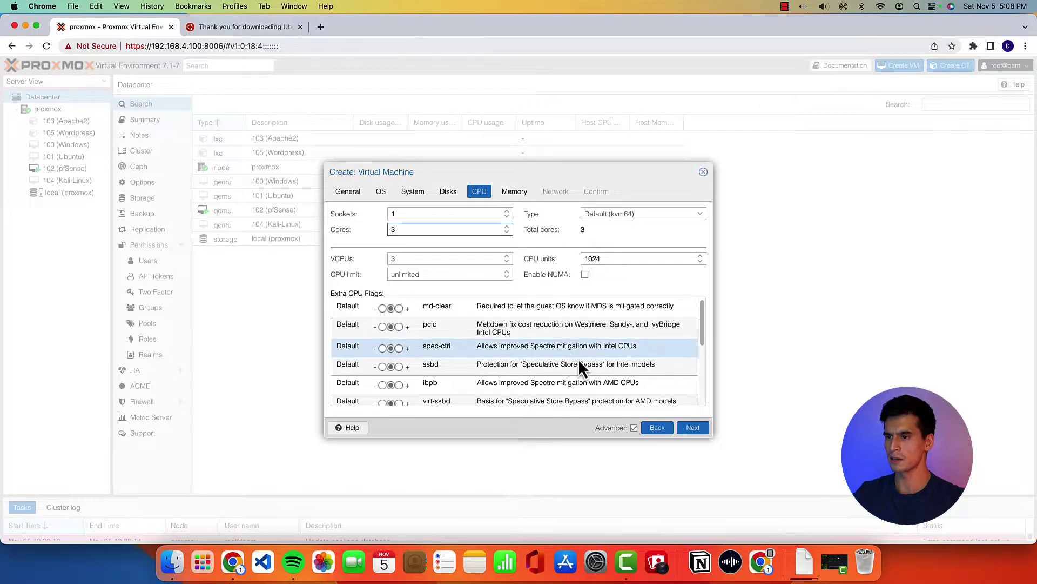
# Set memory to 4096 MiB with a 2048 MiB minimum
pyautogui.click(697, 428)
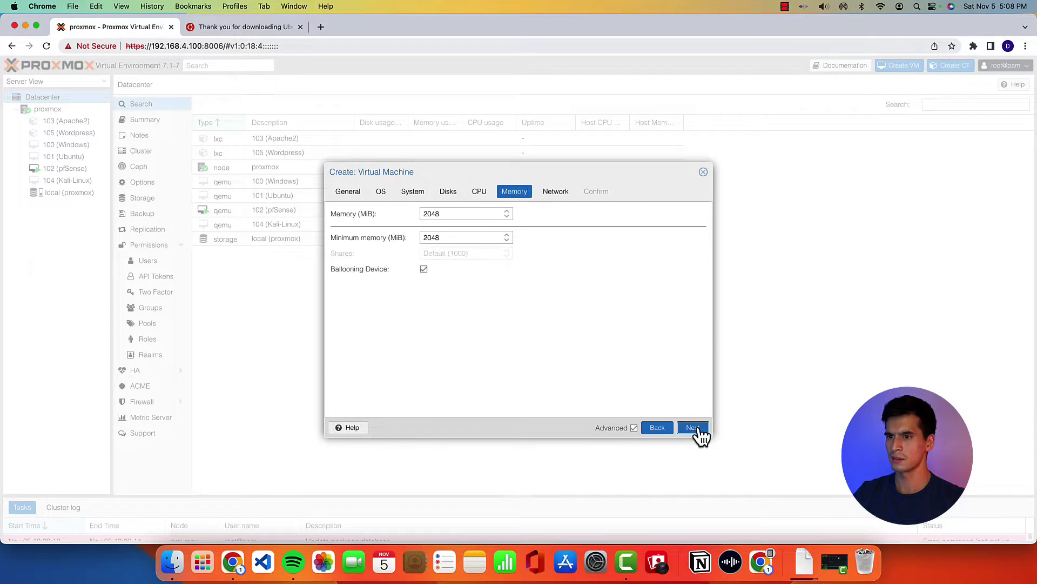
pyautogui.moveTo(439, 215); pyautogui.dragTo(422, 227)
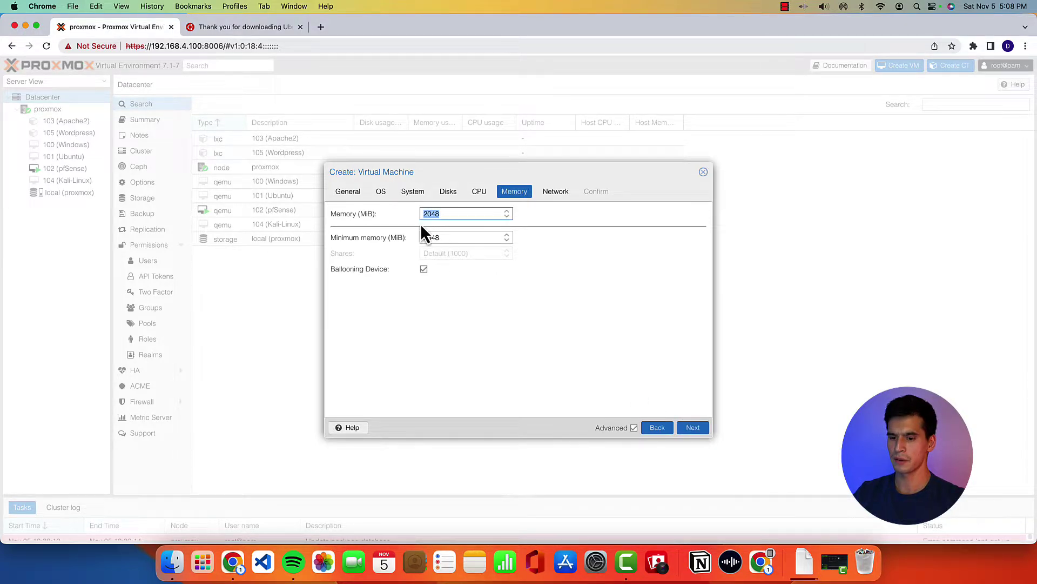
pyautogui.write('40')
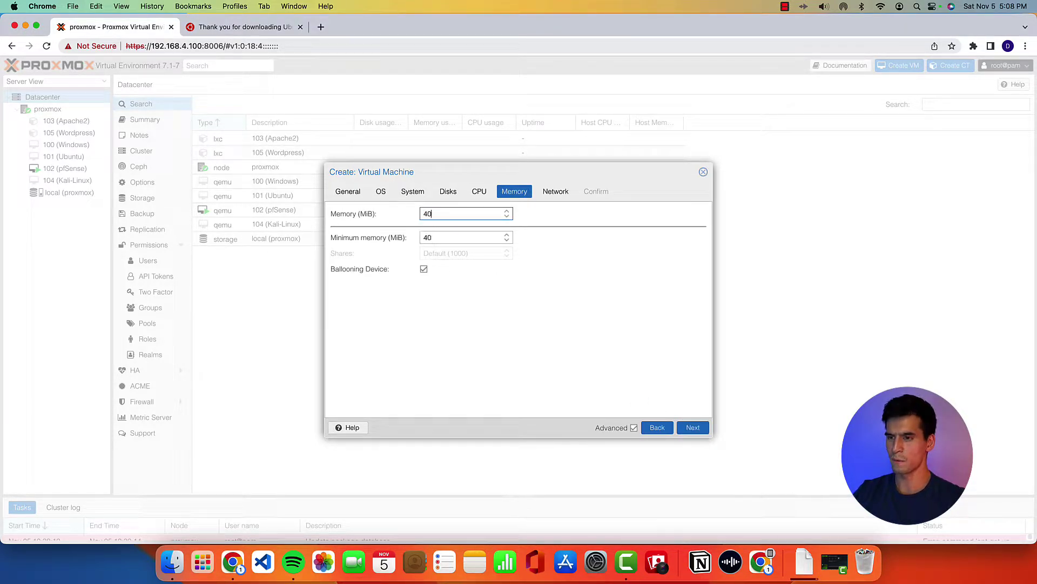
pyautogui.write('96')
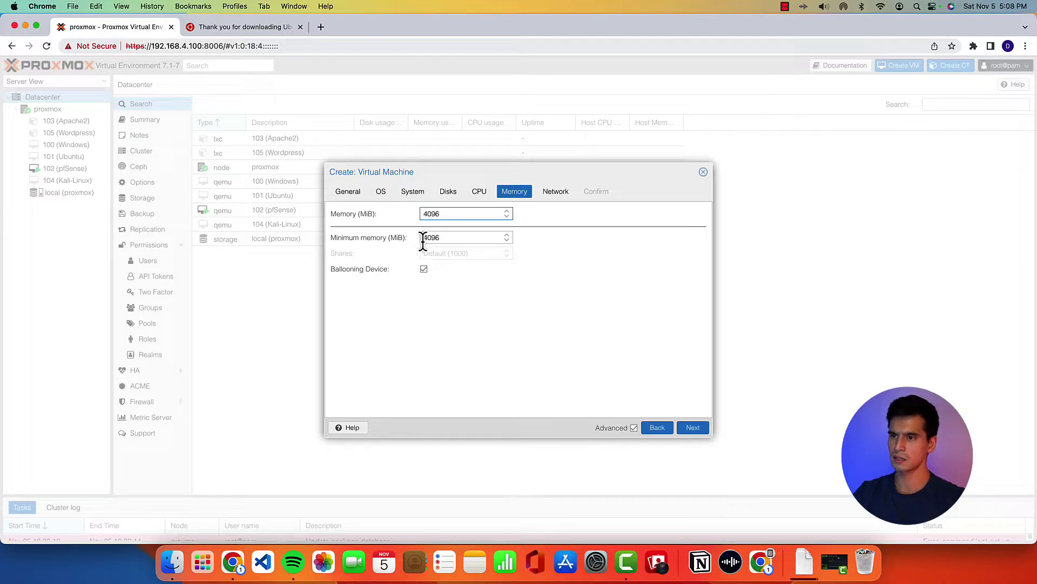
pyautogui.click(443, 238)
pyautogui.moveTo(444, 241); pyautogui.dragTo(426, 243)
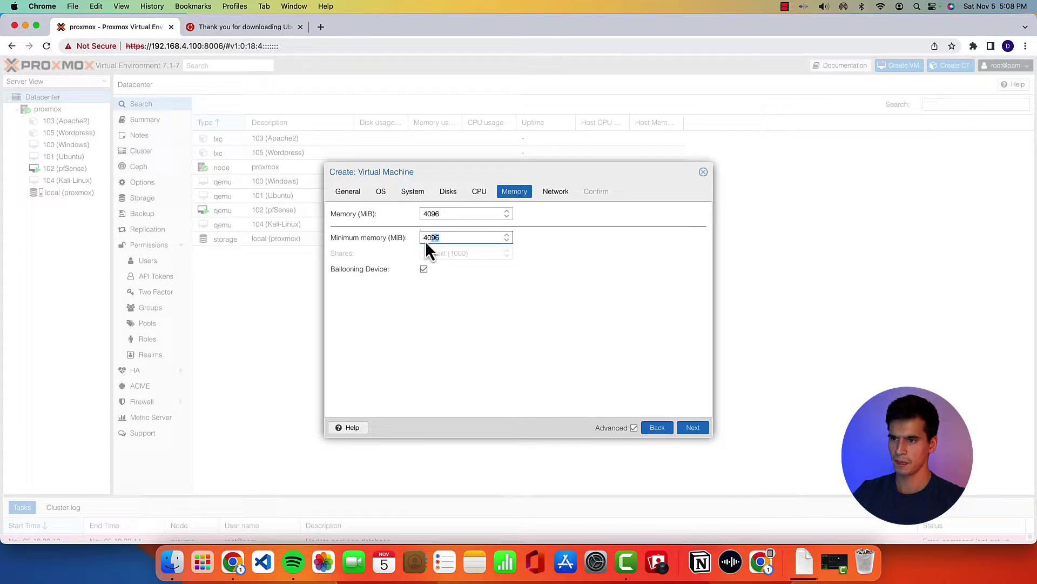
pyautogui.write('20')
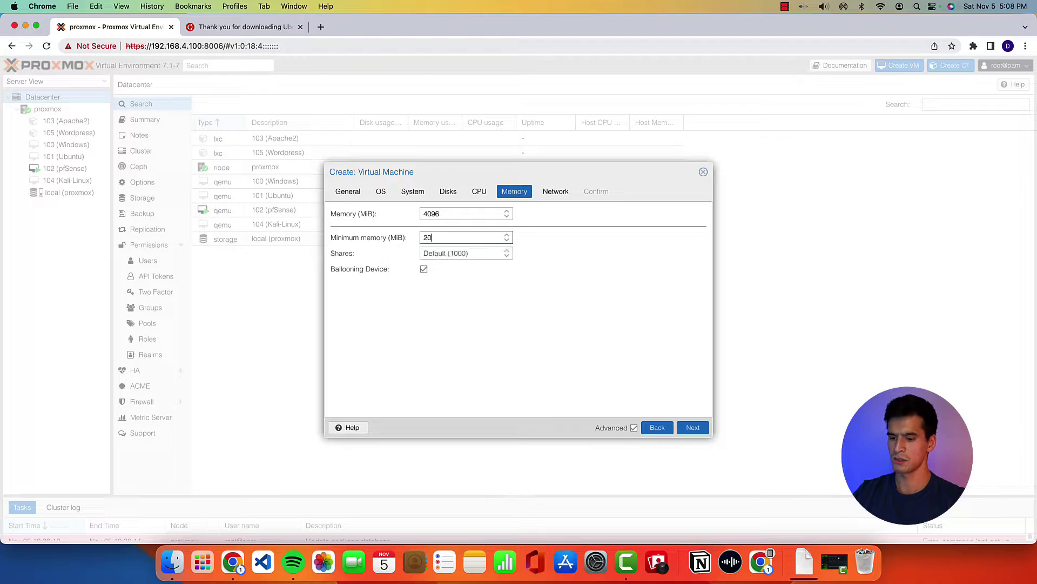
pyautogui.write('48')
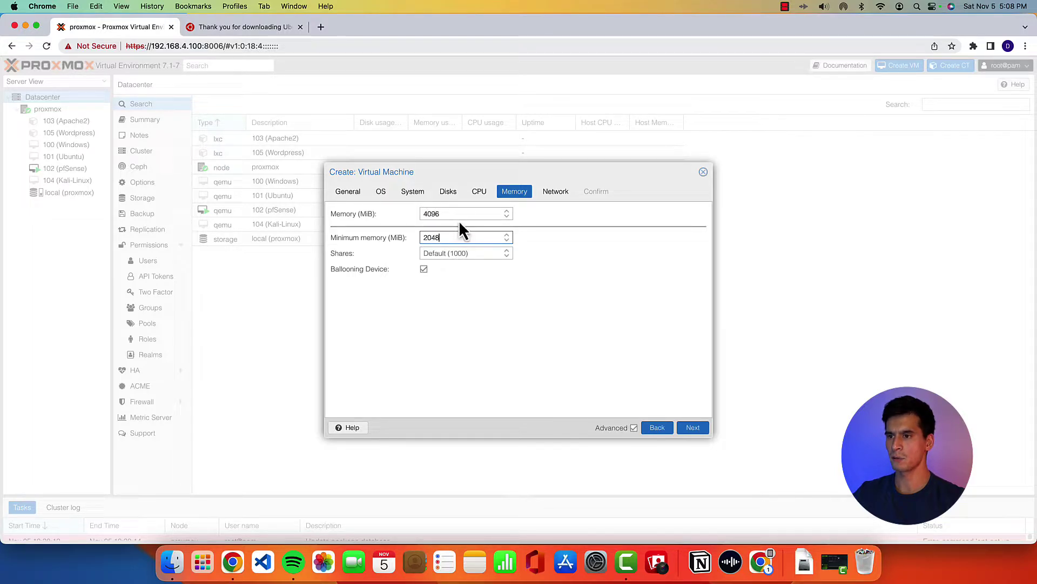
# Attach the network to bridge vmbr1 with the firewall disabled and review the summary
pyautogui.click(692, 427)
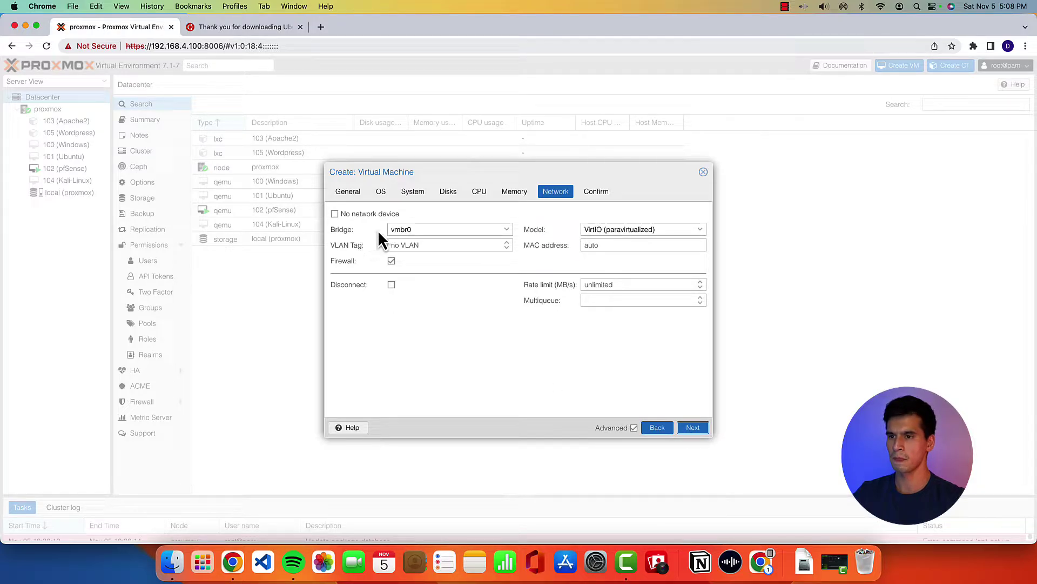
pyautogui.click(426, 229)
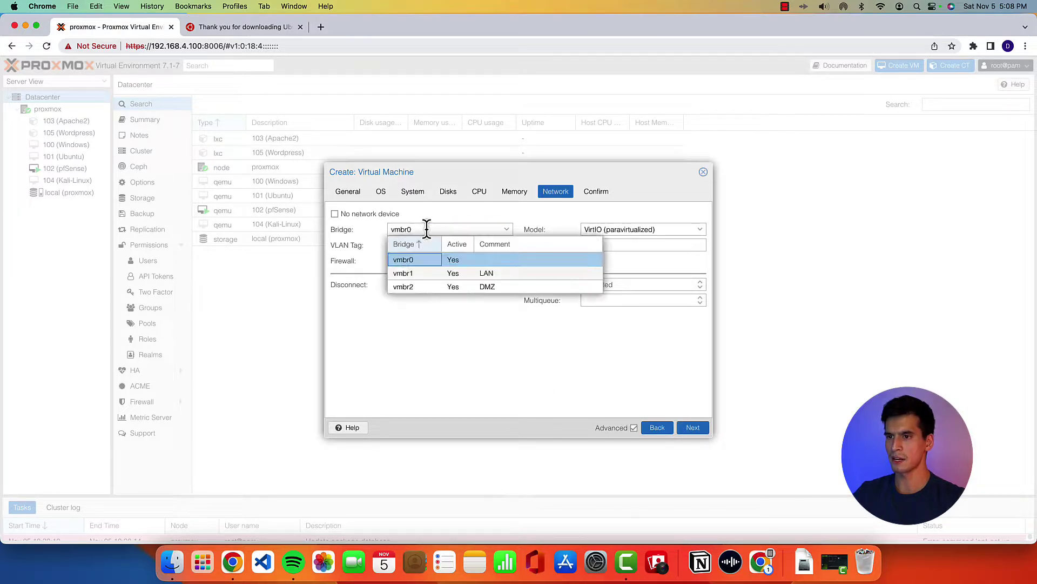
pyautogui.click(424, 269)
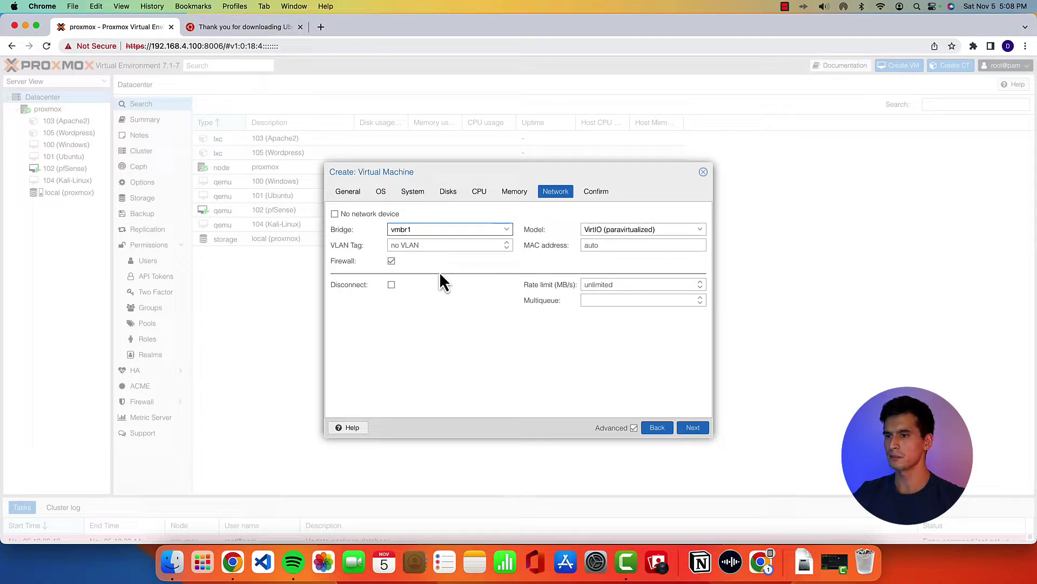
pyautogui.click(392, 263)
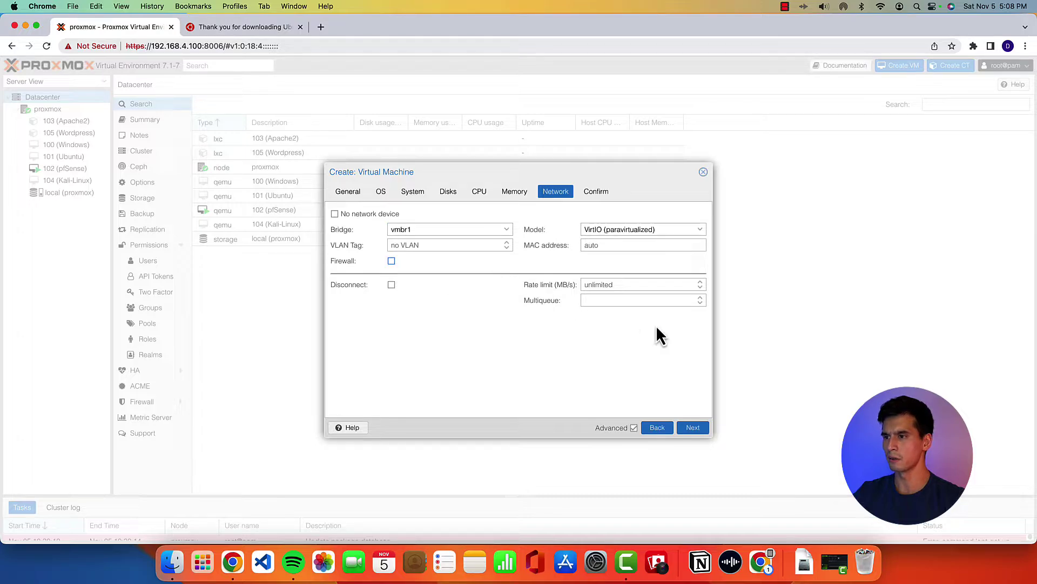
pyautogui.click(699, 431)
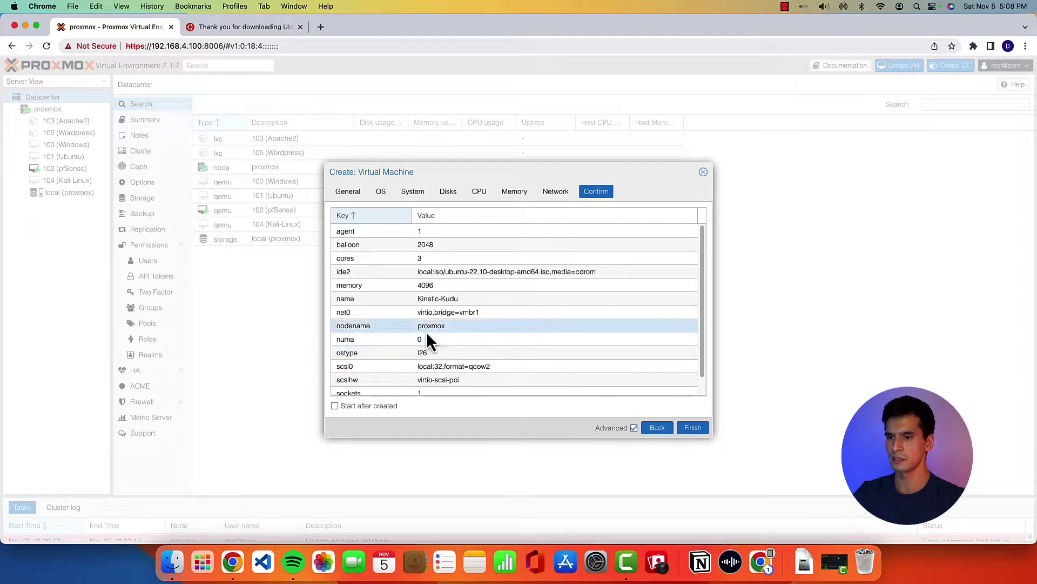
# Finish creating VM 106 Kinetic-Kudu and open its summary
pyautogui.scroll(-1, 426, 332)
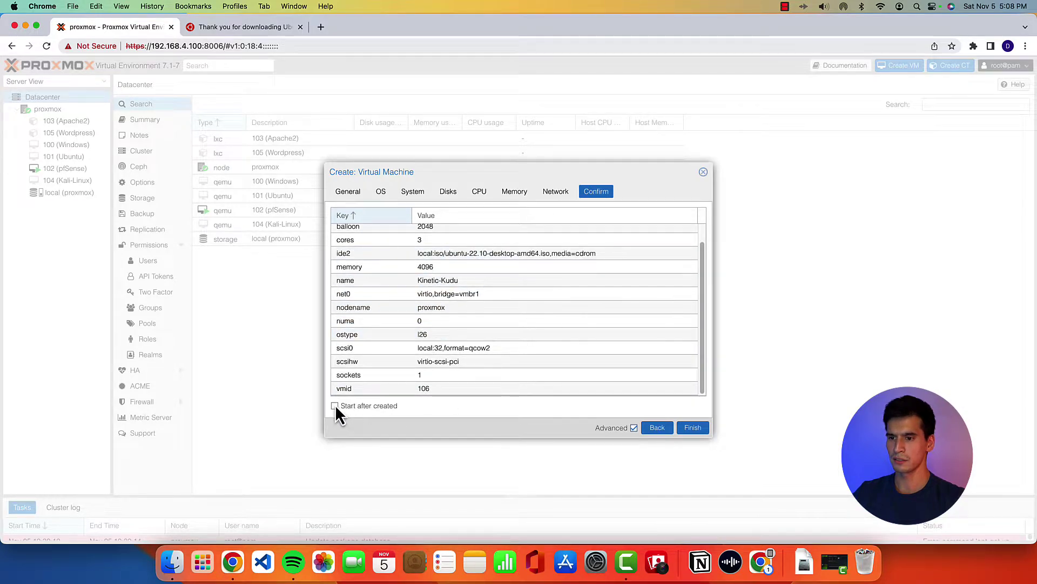
pyautogui.click(692, 427)
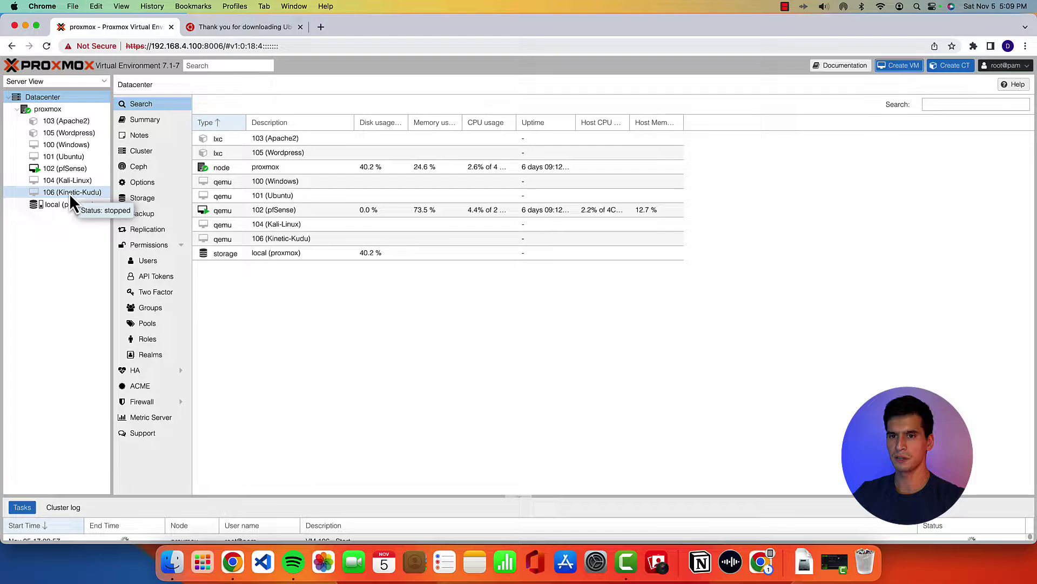
pyautogui.click(69, 193)
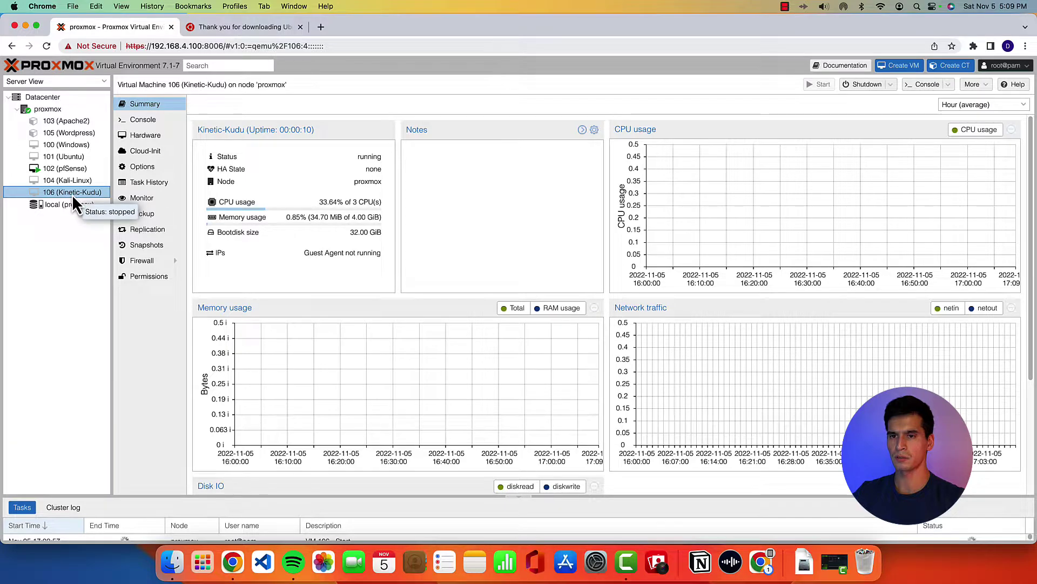
# Boot VM 106 from its console into Install Ubuntu and accept the English (US) keyboard layout
pyautogui.click(144, 122)
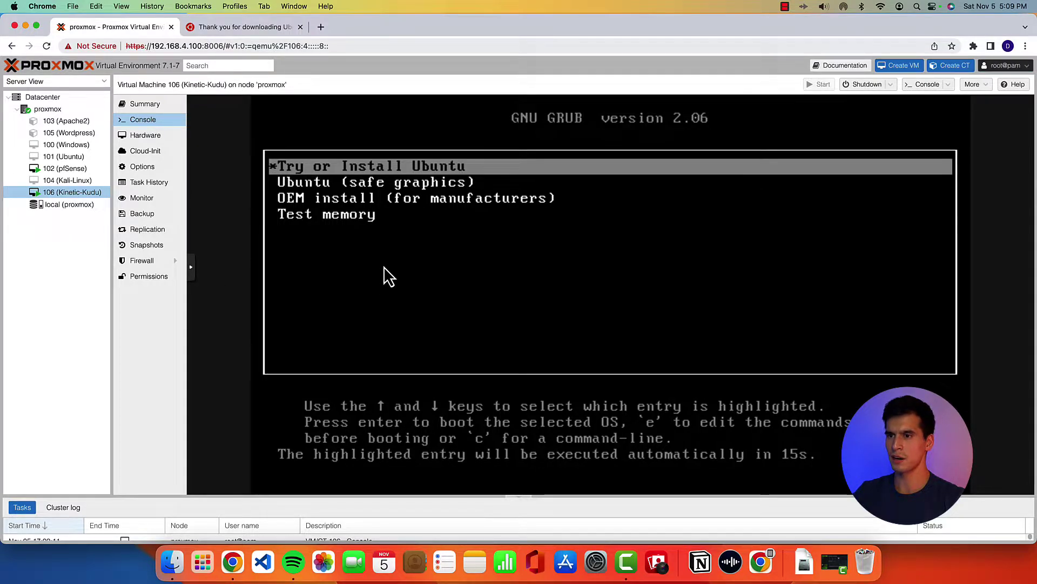
pyautogui.press('Return')
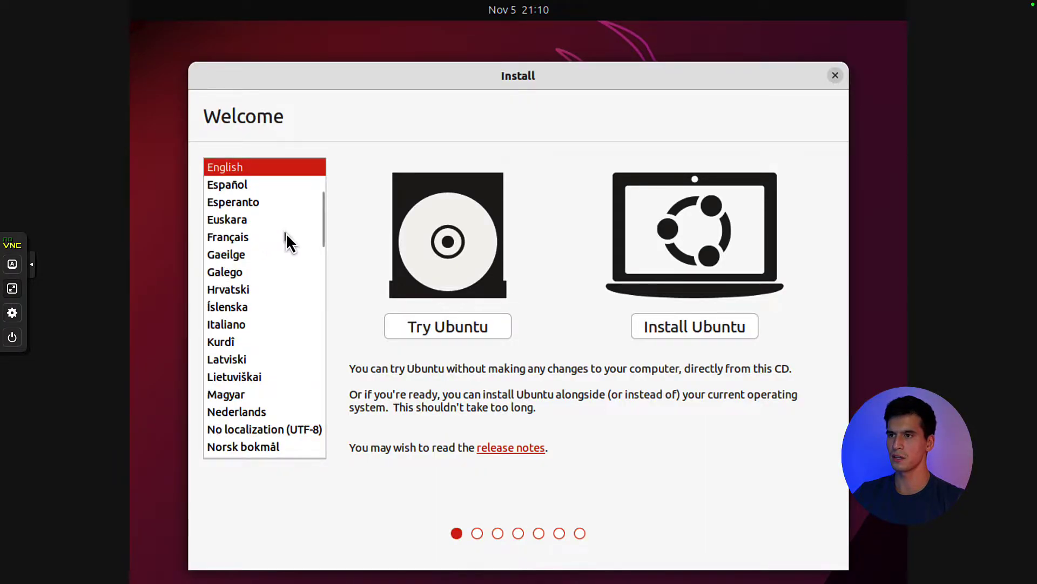
pyautogui.click(665, 327)
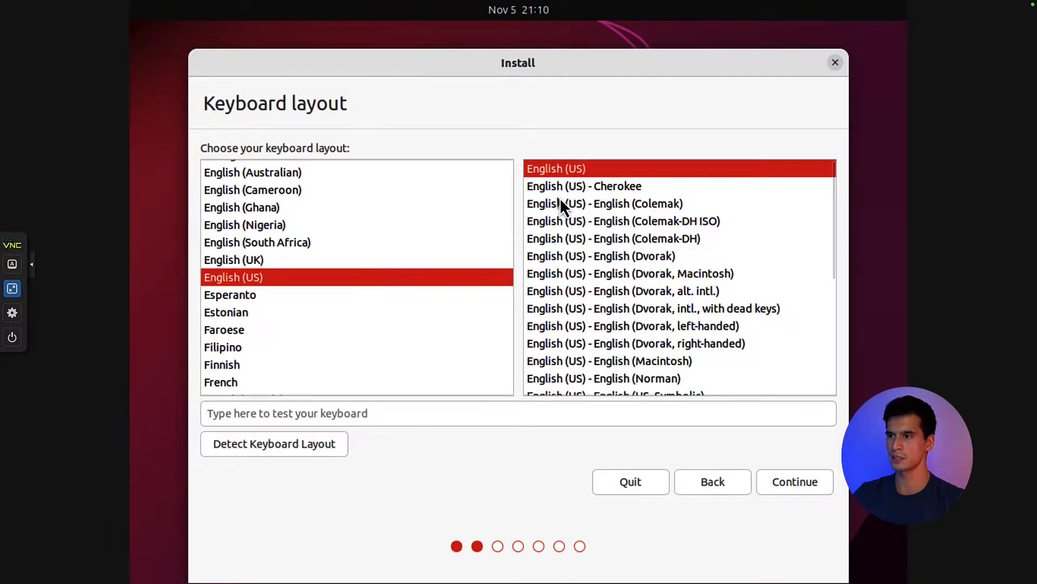
pyautogui.click(783, 485)
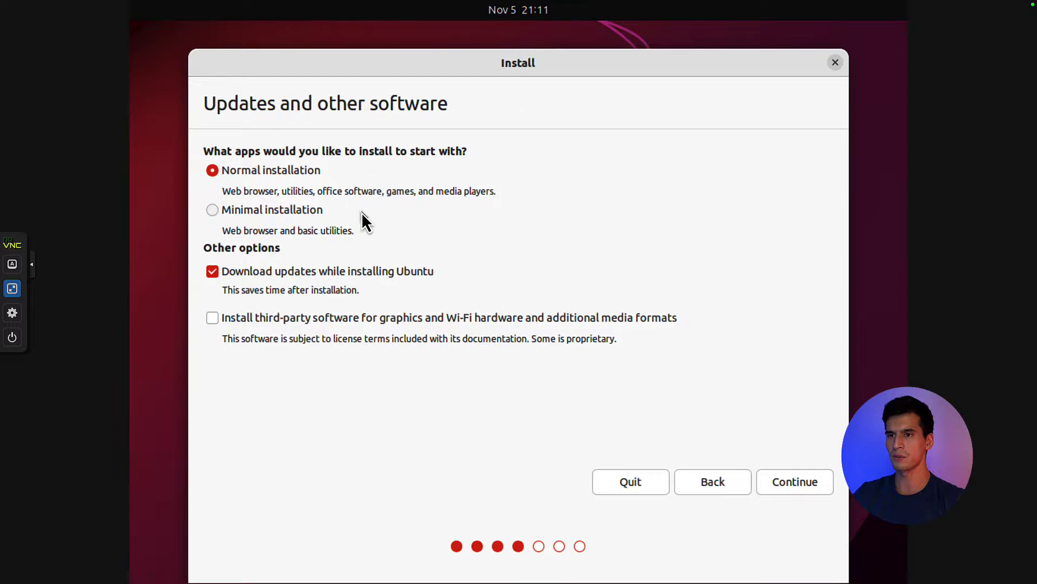
# Select Minimal installation and continue to the Installation type page
pyautogui.click(215, 210)
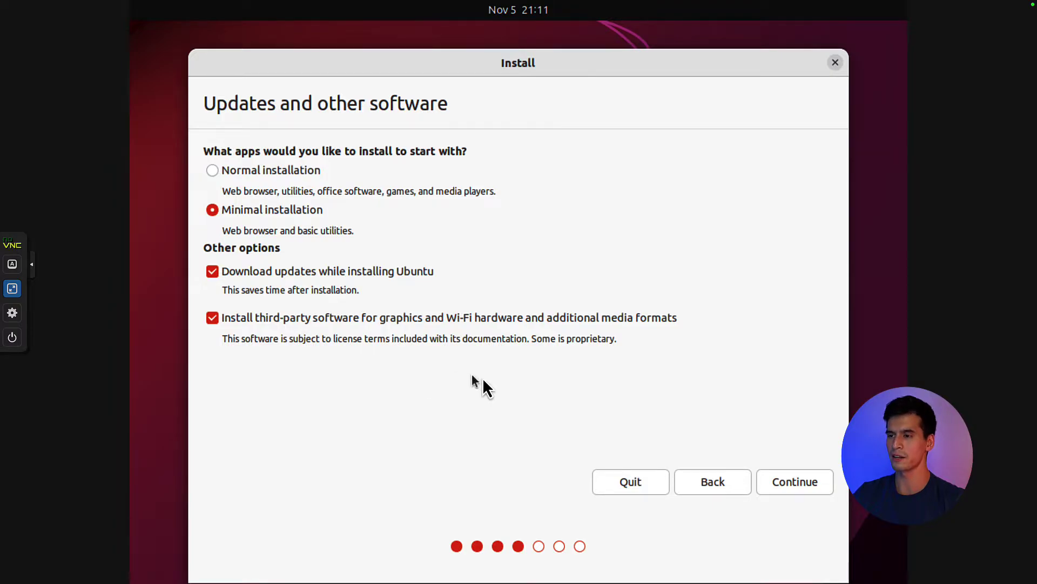
pyautogui.click(778, 482)
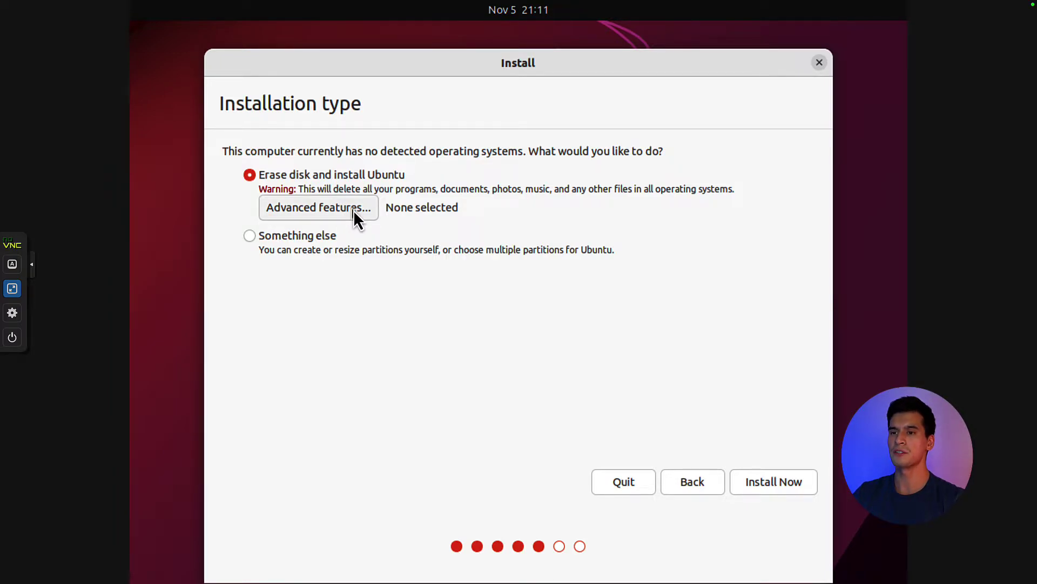
# Leave advanced disk features at None after trying LVM and encryption, then choose Install Now
pyautogui.click(314, 213)
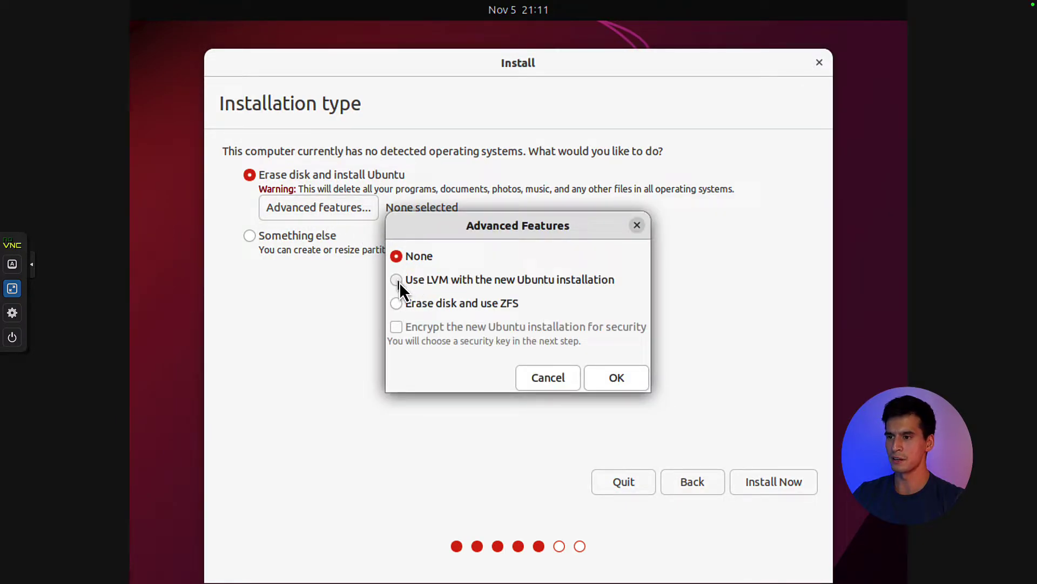
pyautogui.click(399, 280)
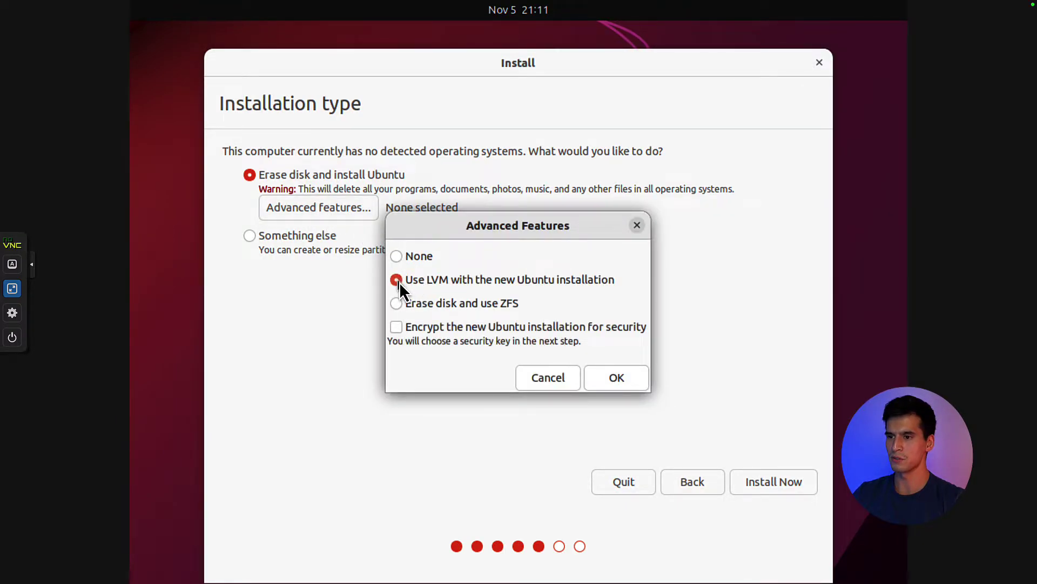
pyautogui.click(396, 327)
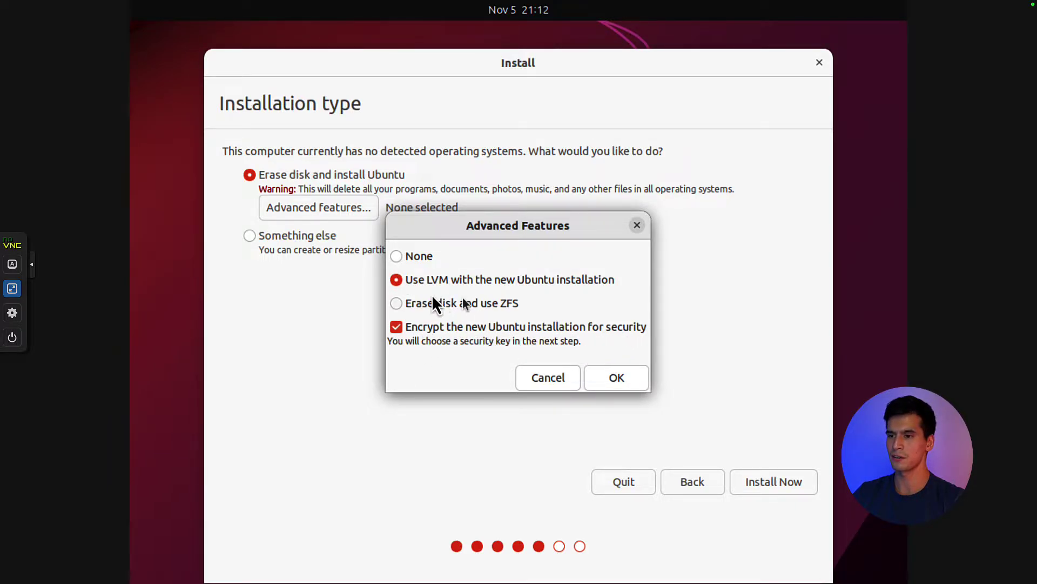
pyautogui.click(397, 327)
pyautogui.click(397, 256)
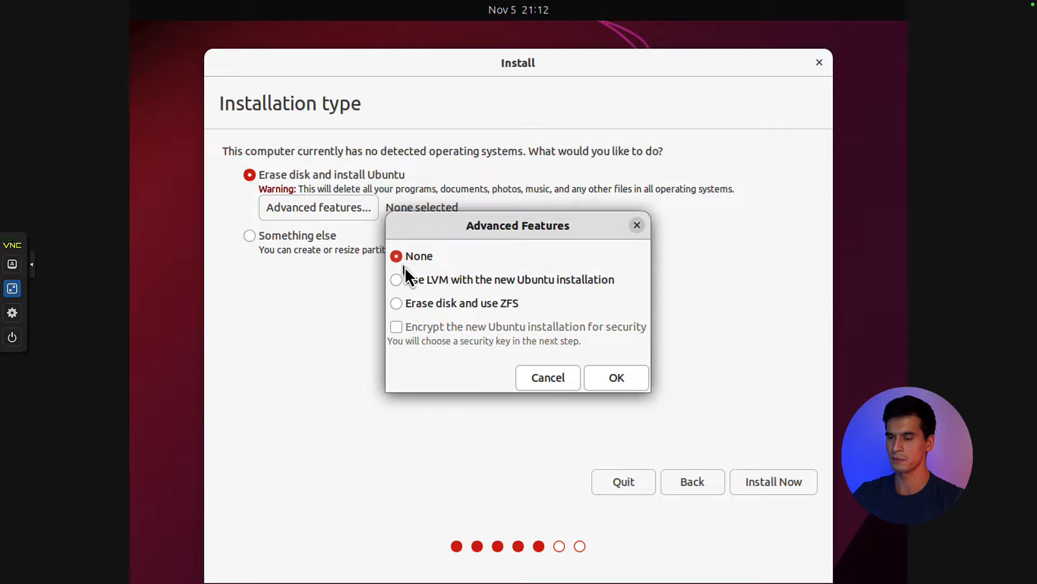
pyautogui.click(614, 377)
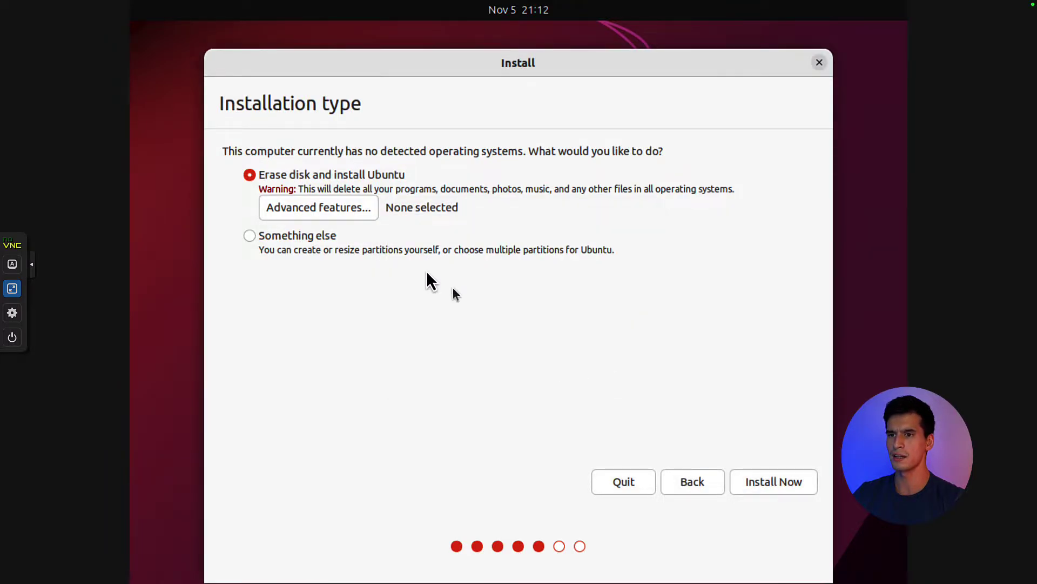
pyautogui.click(761, 485)
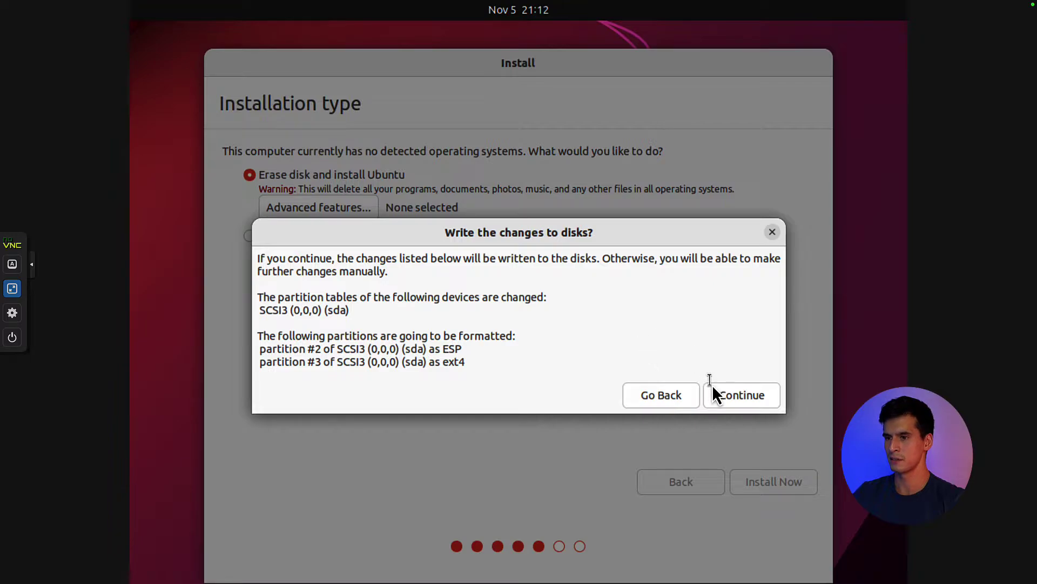
# Confirm writing changes to disk, keep New York as time zone, and enter the user's name
pyautogui.click(740, 402)
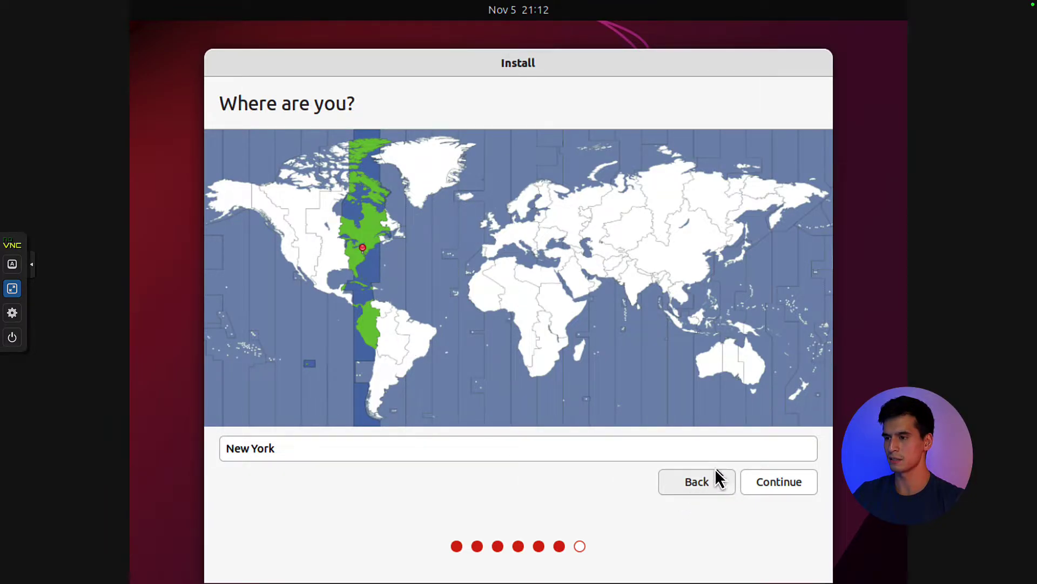
pyautogui.click(594, 454)
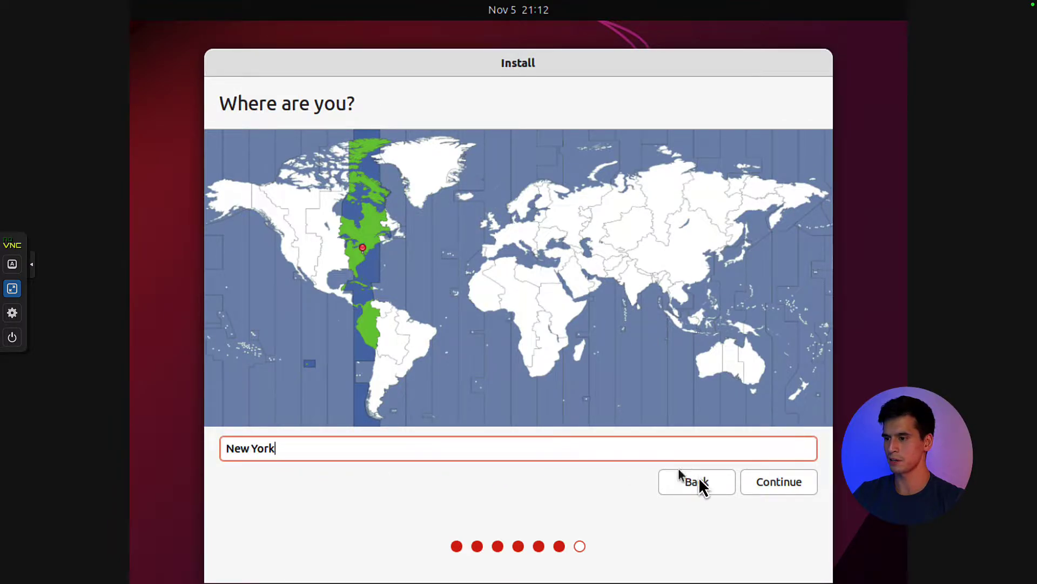
pyautogui.click(780, 486)
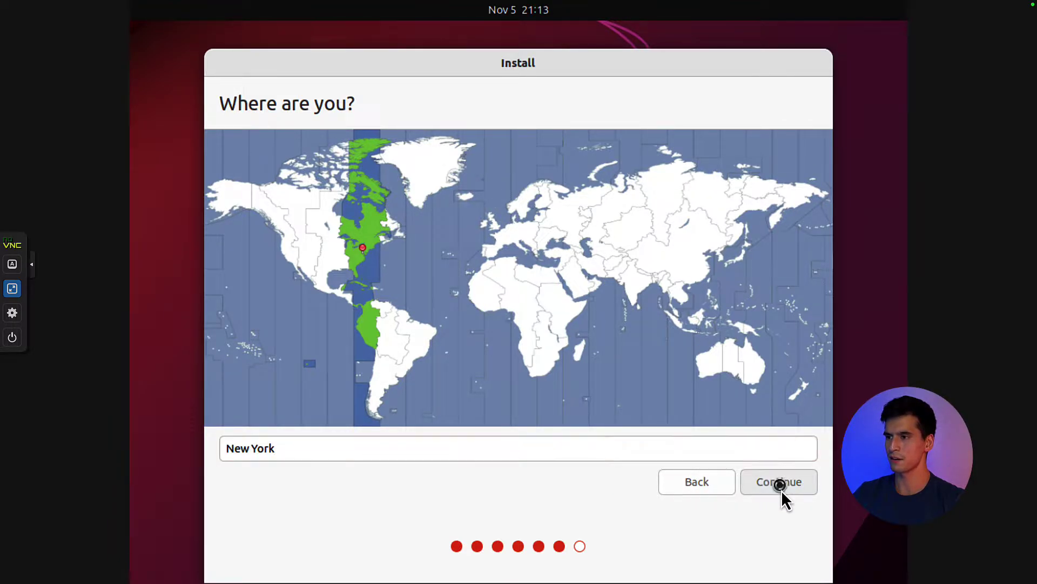
pyautogui.write('Dar')
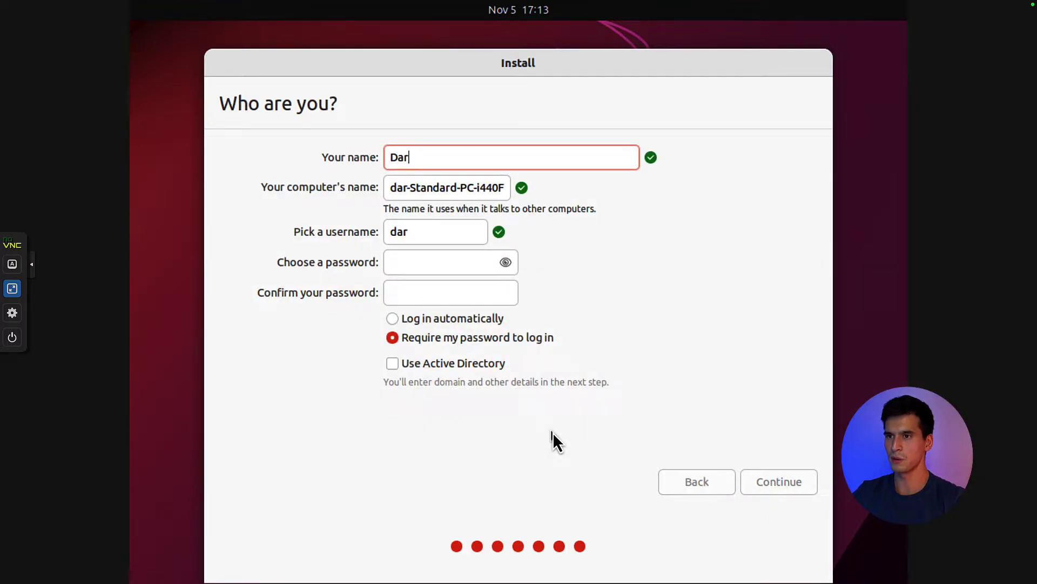
pyautogui.write('in Wood')
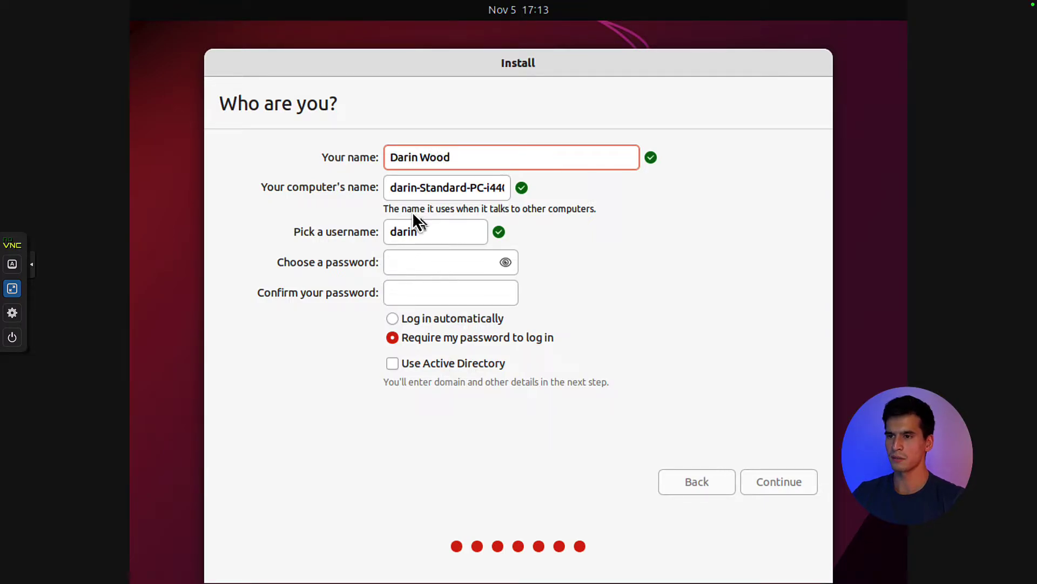
# Shorten the computer's name by deleting its extra part
pyautogui.doubleClick(409, 188)
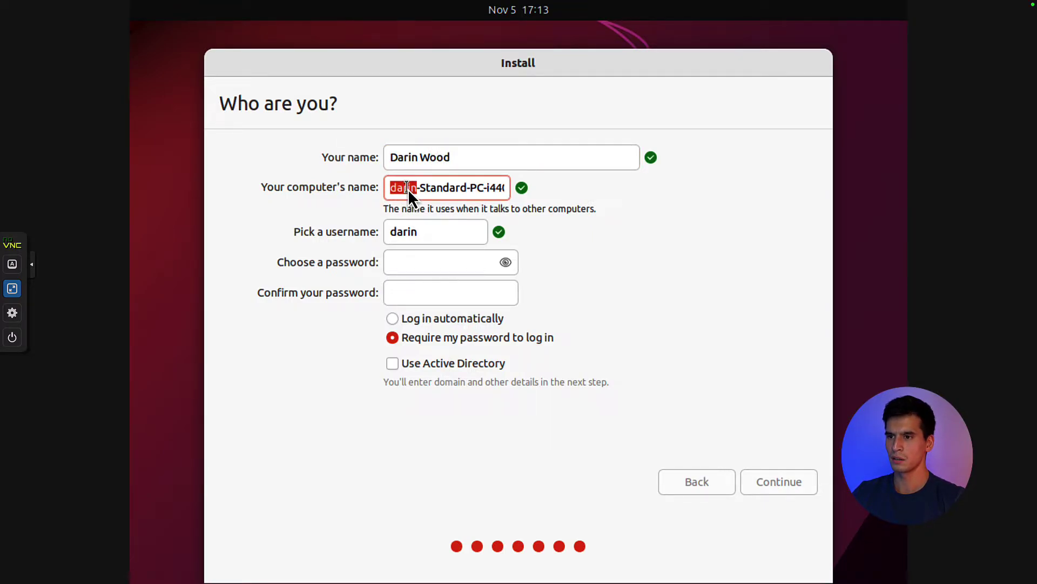
pyautogui.moveTo(418, 190); pyautogui.dragTo(563, 200)
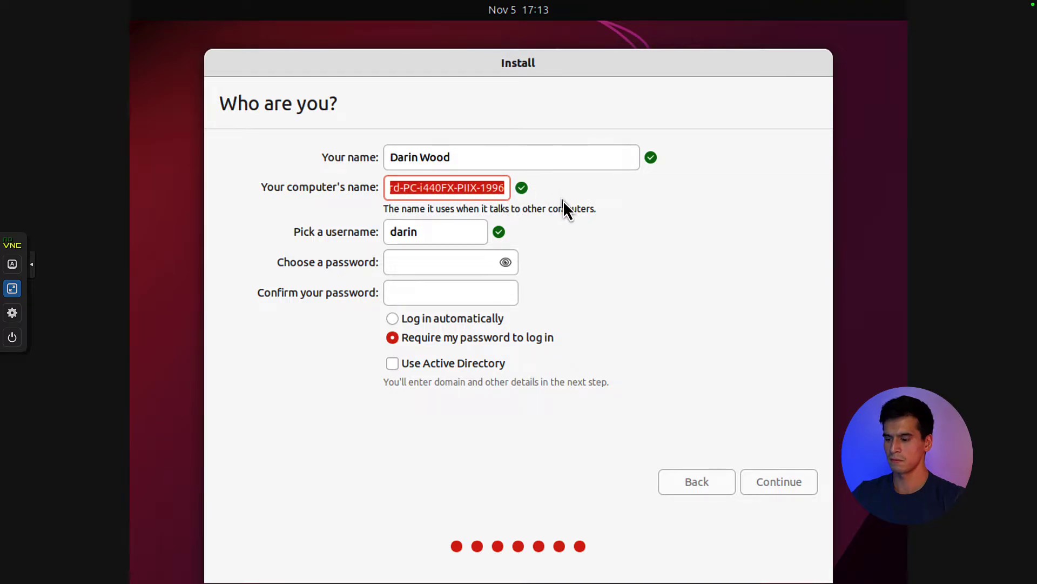
pyautogui.press('BackSpace')
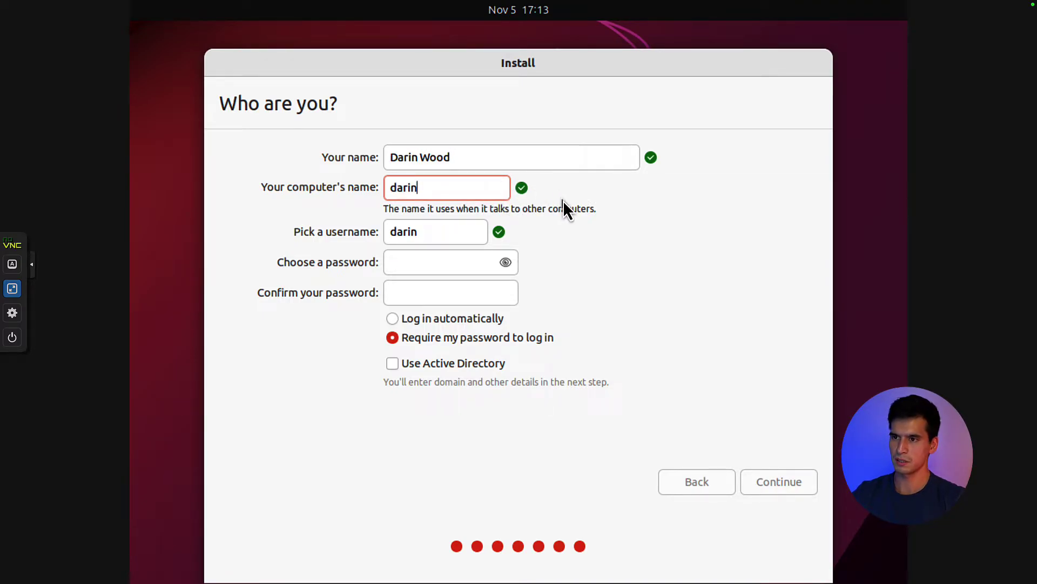
pyautogui.click(432, 234)
# Enter and confirm the account password, then let the installation run to completion
pyautogui.click(423, 261)
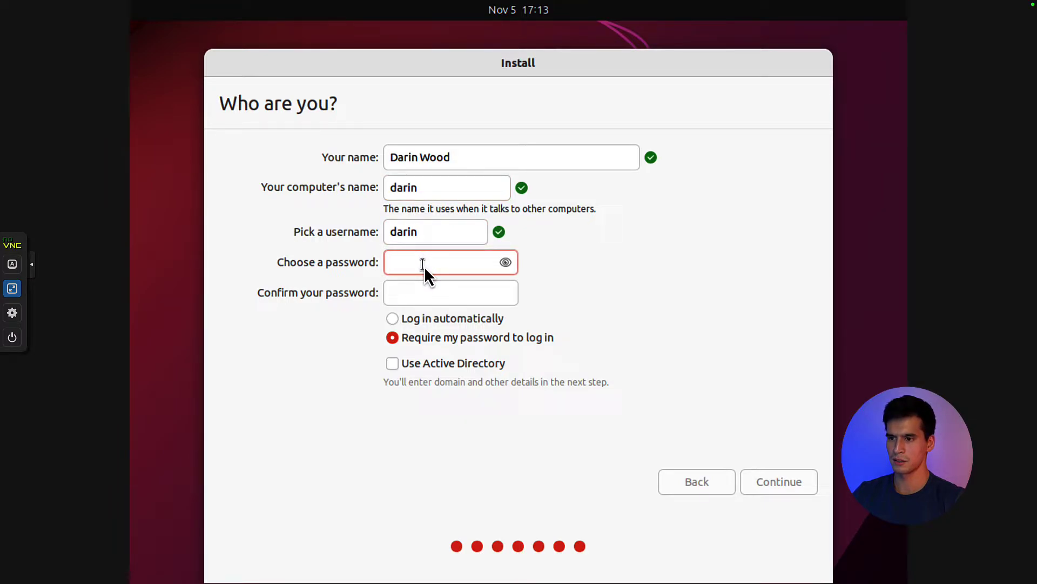
pyautogui.write('●●●●●●●●●●●●')
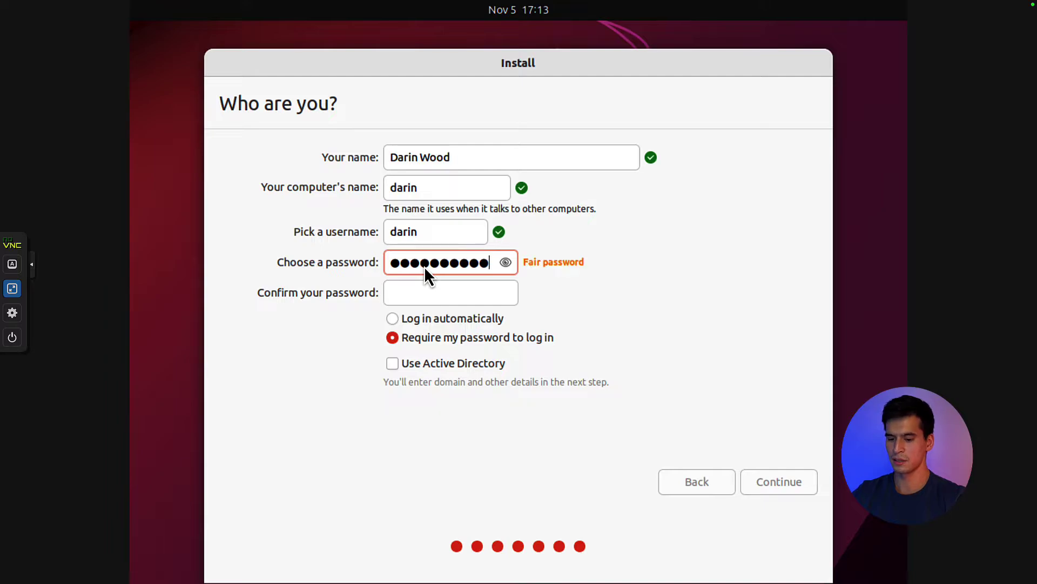
pyautogui.click(420, 301)
pyautogui.write('●●')
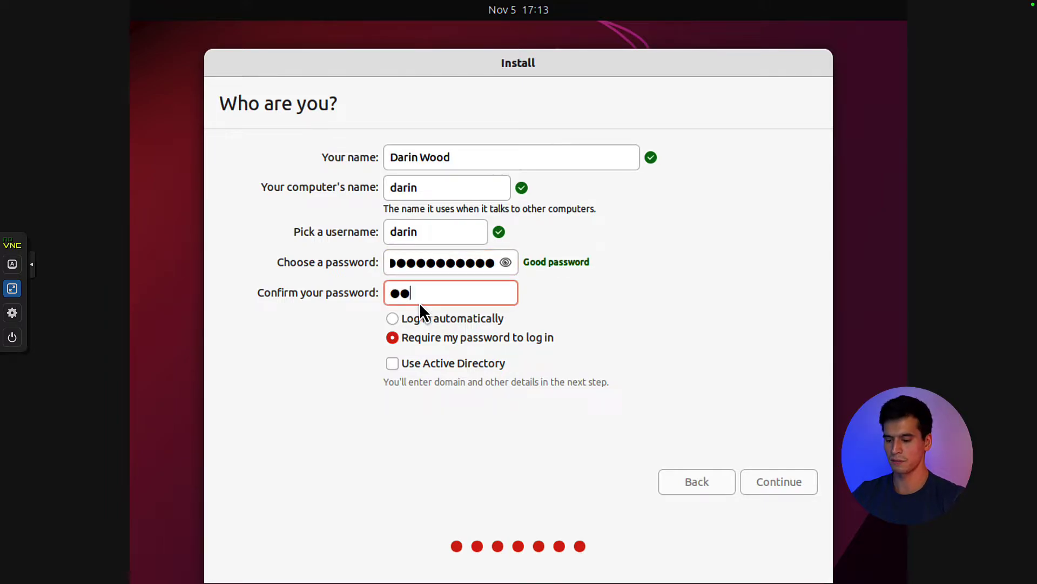
pyautogui.write('●●●●●●●●●●')
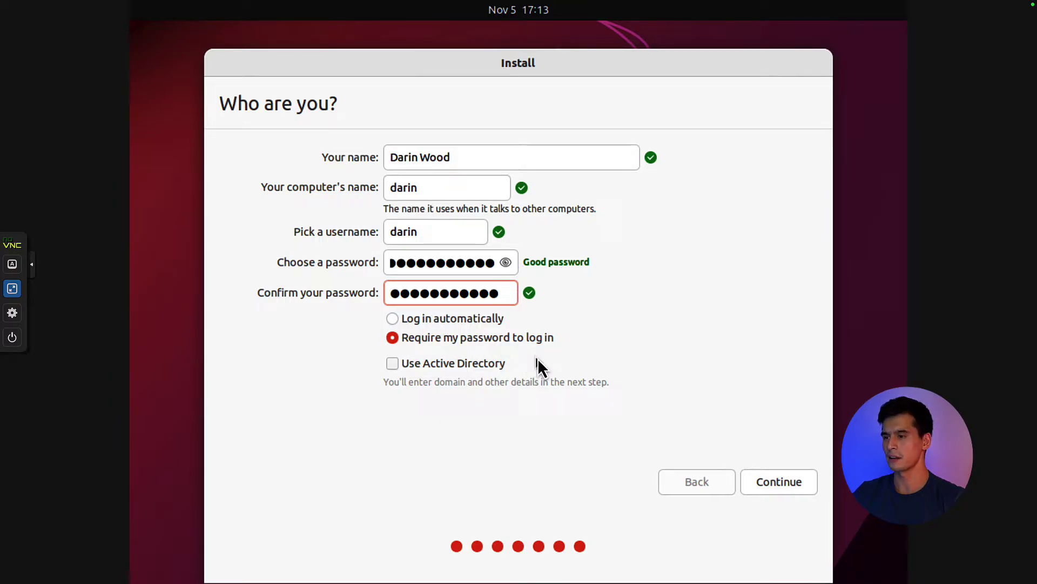
pyautogui.click(778, 482)
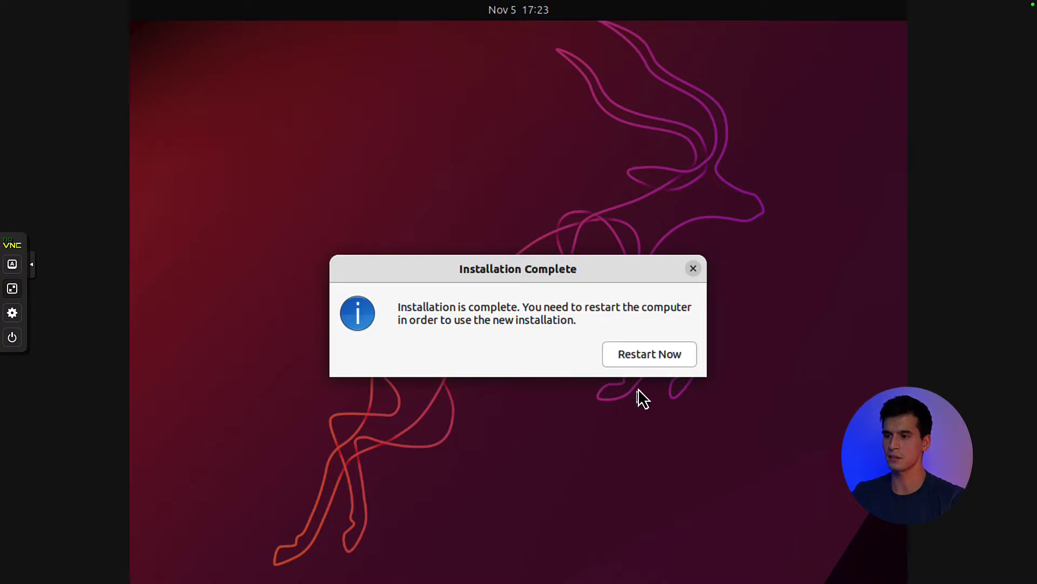
# Restart into the newly installed Ubuntu and sign in to the new user account with its password
pyautogui.click(639, 356)
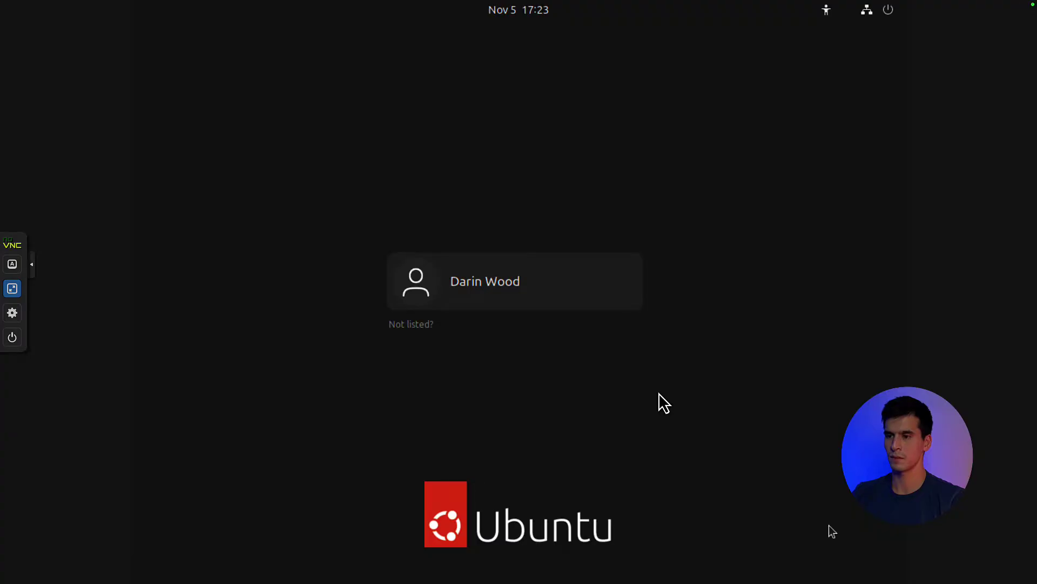
pyautogui.click(495, 281)
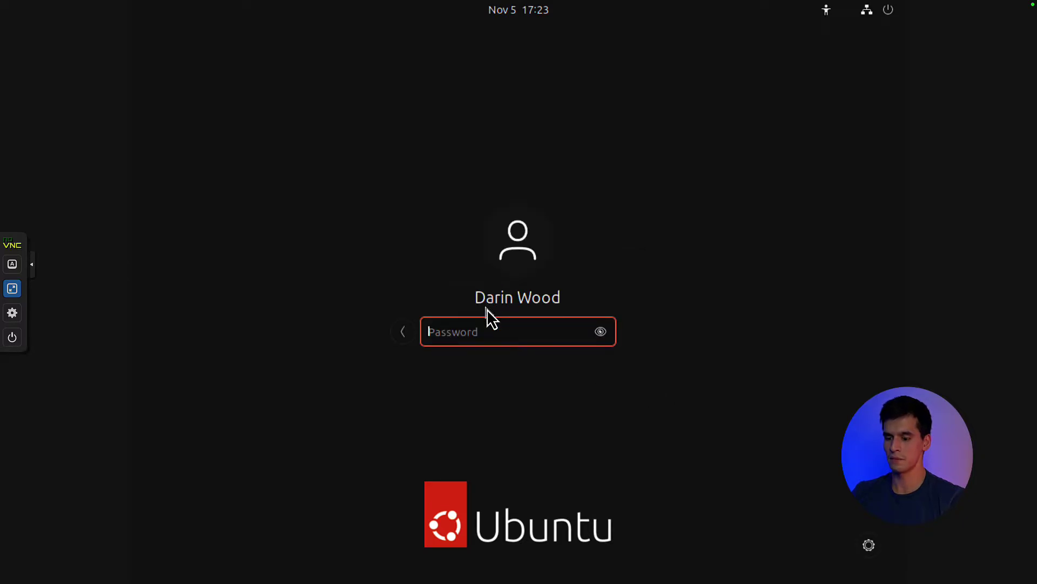
pyautogui.write('●●●●●●●●●●')
pyautogui.press('Return')
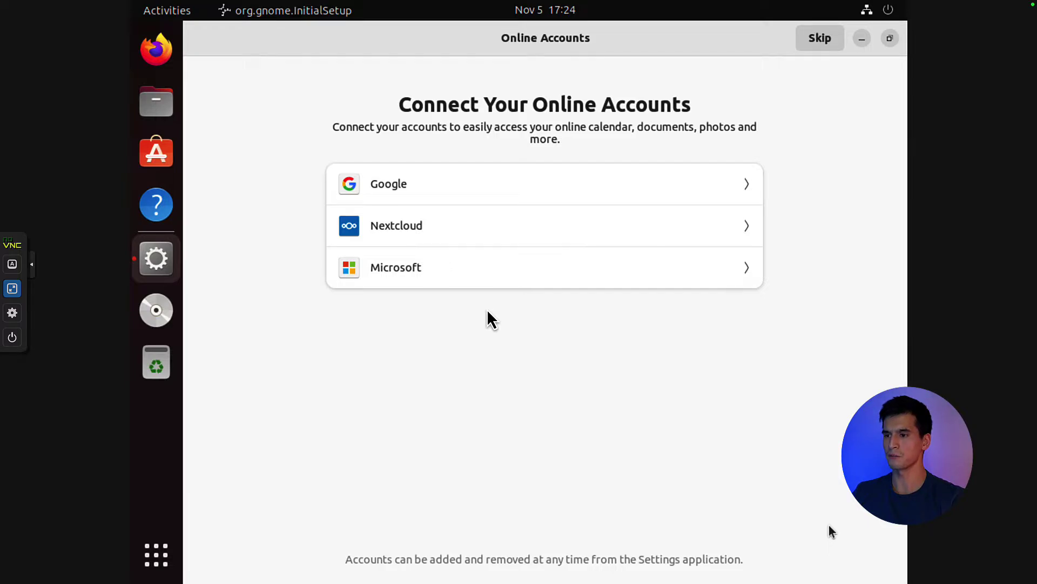
# Skip Online Accounts, move past the Help improve Ubuntu and Privacy pages, and finish Initial Setup
pyautogui.click(812, 35)
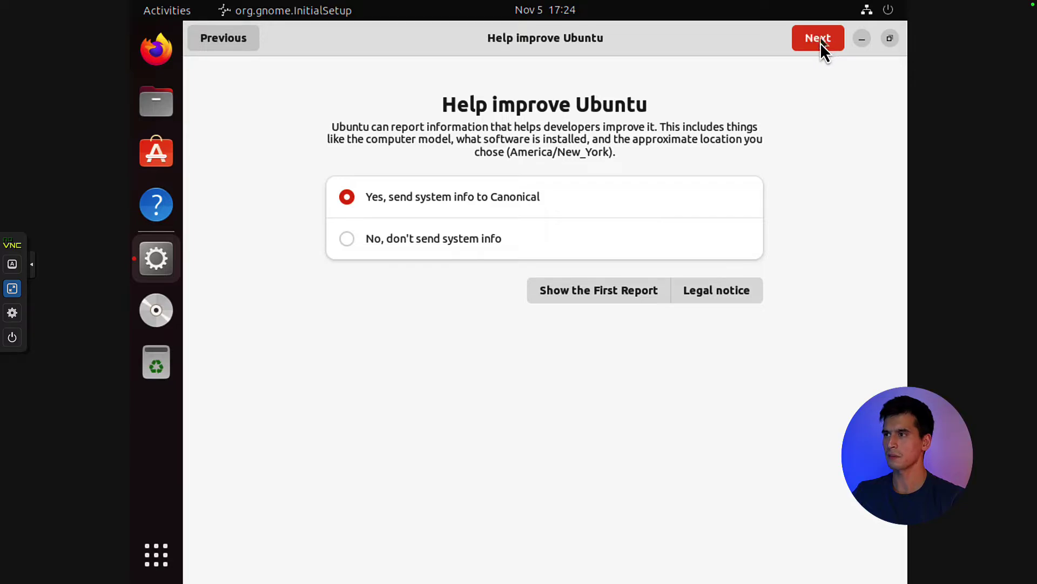
pyautogui.click(819, 44)
pyautogui.click(822, 46)
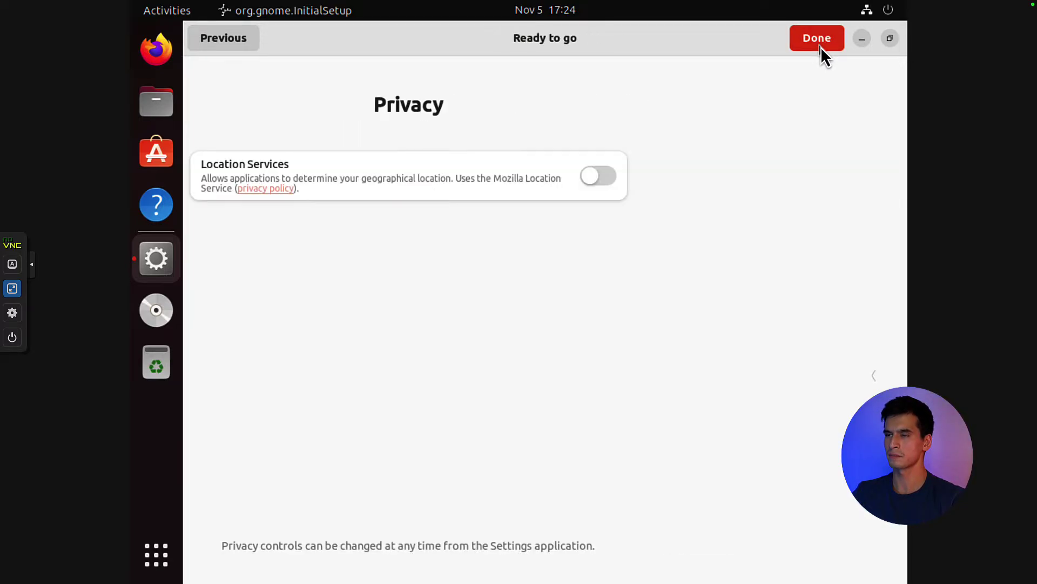
pyautogui.click(821, 47)
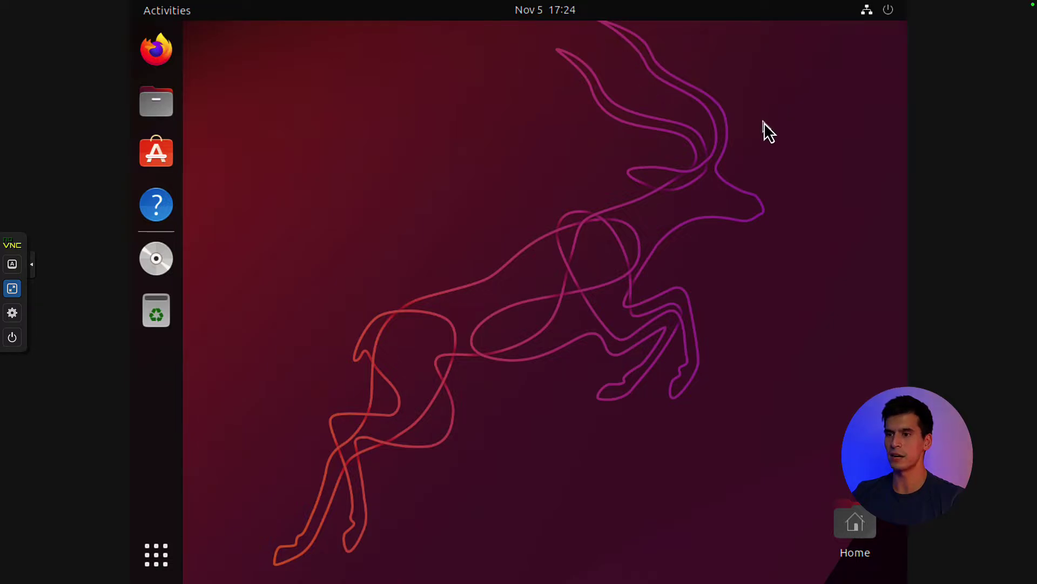
pyautogui.click(164, 557)
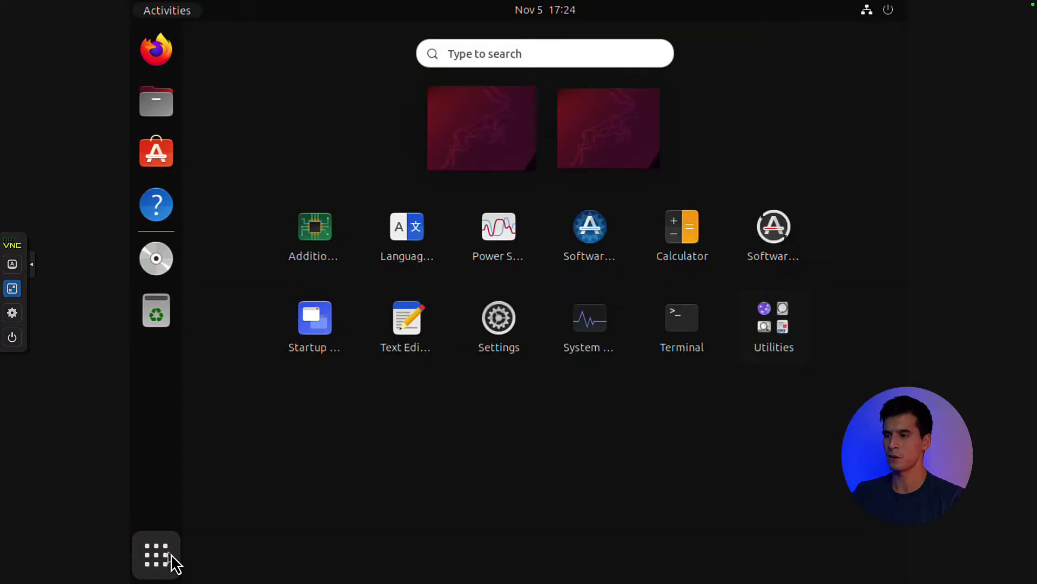
pyautogui.click(784, 240)
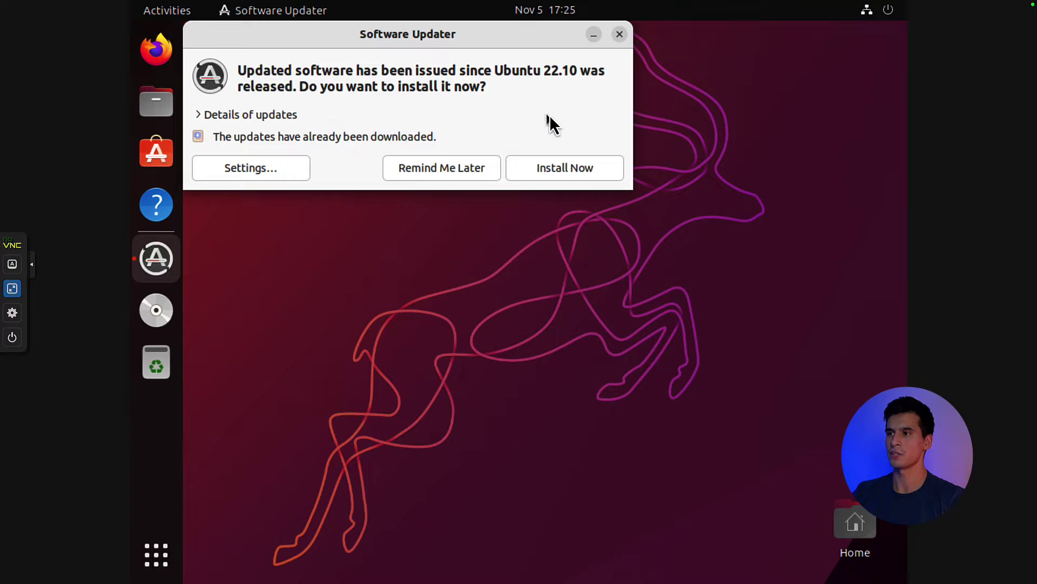
pyautogui.click(619, 35)
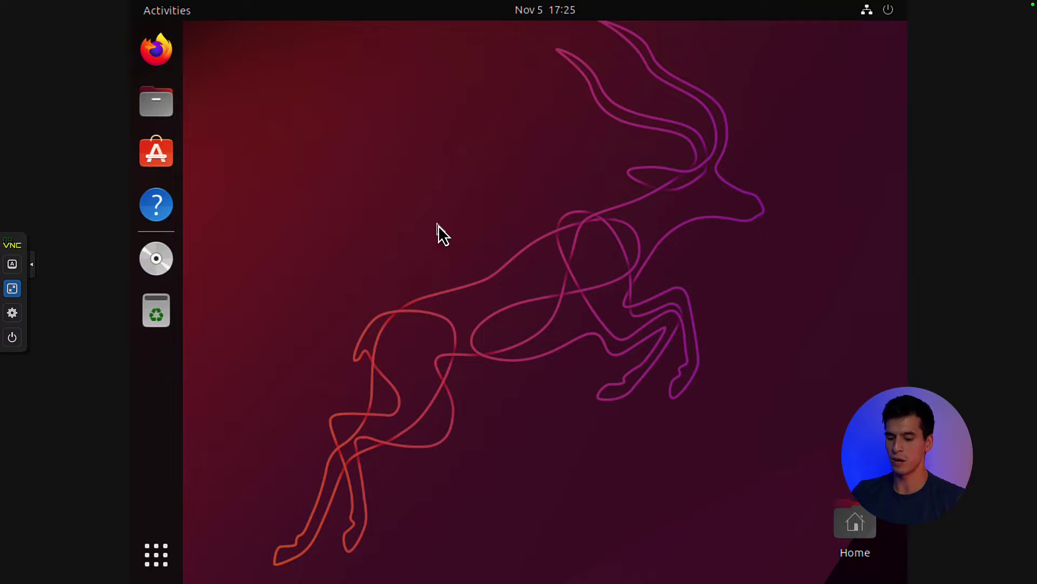
# In a new terminal, run 'sudo apt update && sudo apt upgrade' with the sudo password and accept the 21 upgrades
pyautogui.hotkey('ctrl', 'alt', 't')
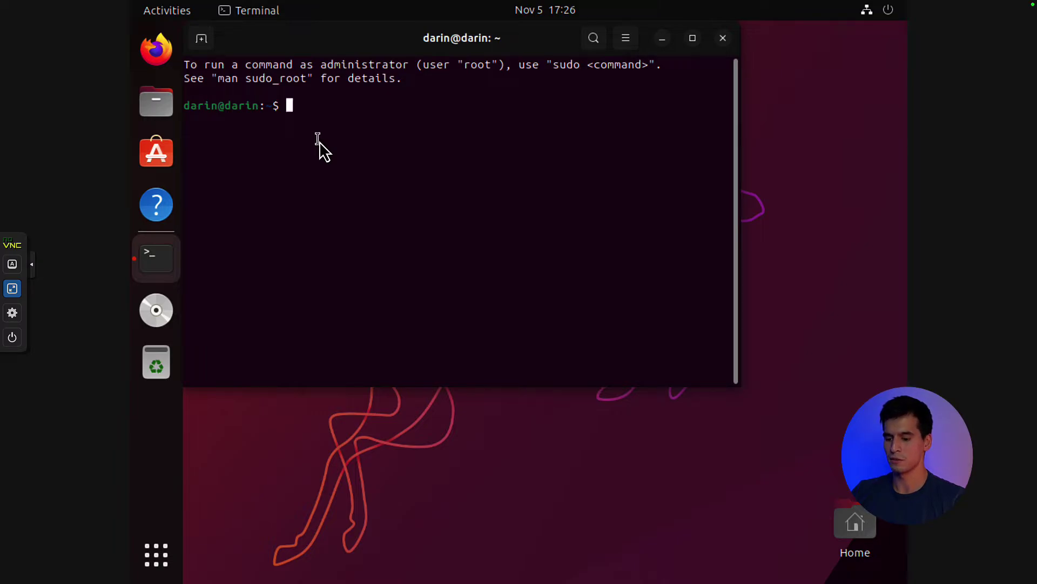
pyautogui.write('sudo apt update')
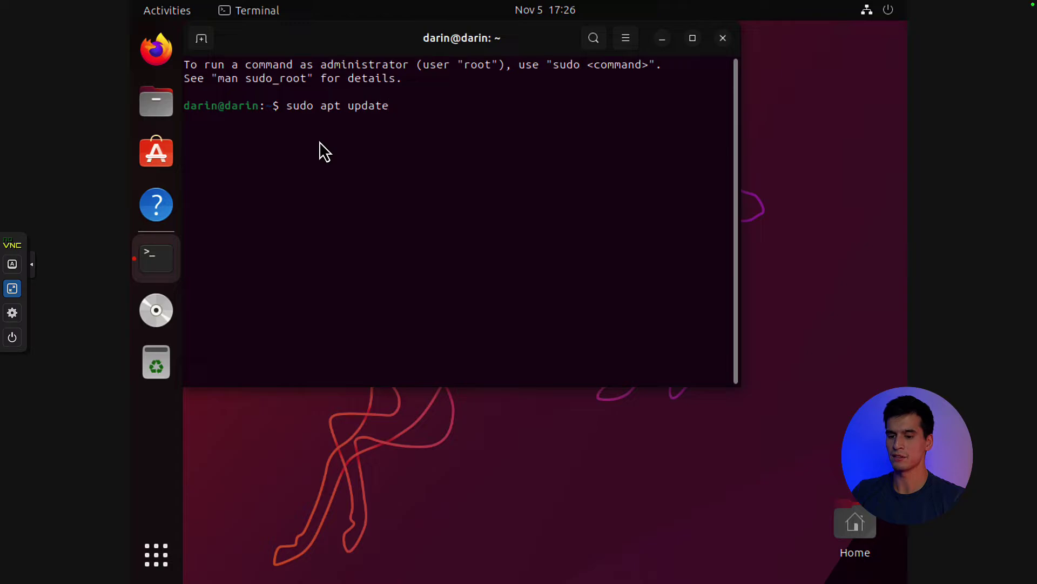
pyautogui.press('BackSpace')
pyautogui.press('BackSpace')
pyautogui.press('BackSpace')
pyautogui.press('BackSpace')
pyautogui.press('BackSpace')
pyautogui.write('pgrade')
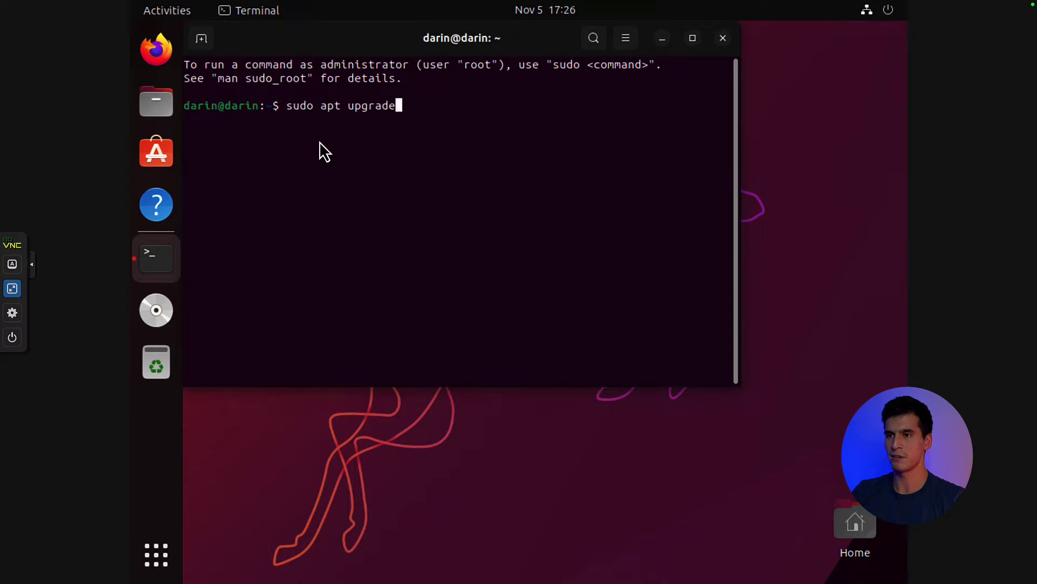
pyautogui.press('BackSpace')
pyautogui.press('BackSpace')
pyautogui.press('BackSpace')
pyautogui.press('BackSpace')
pyautogui.press('BackSpace')
pyautogui.press('BackSpace')
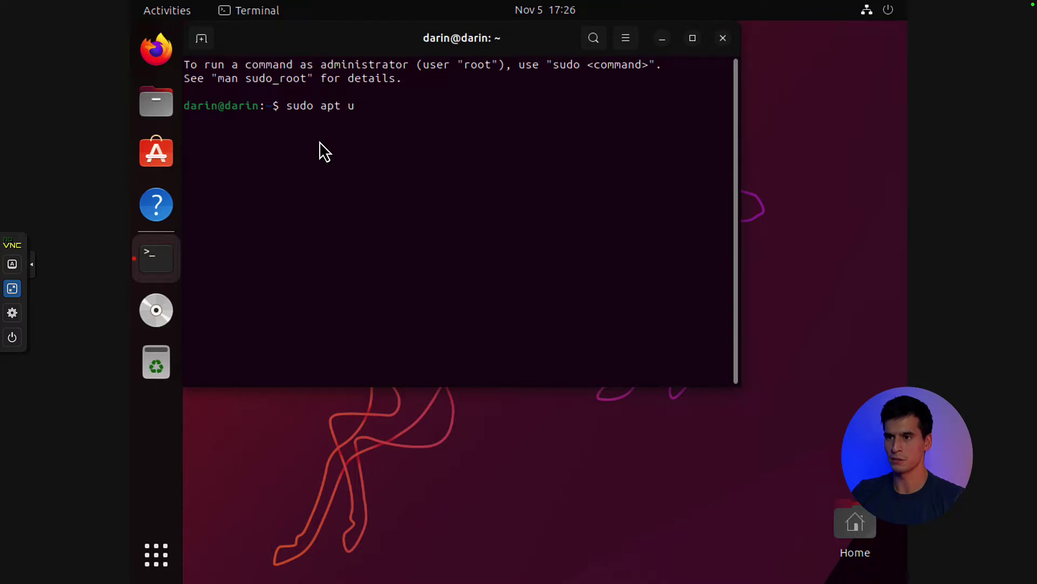
pyautogui.write('pd')
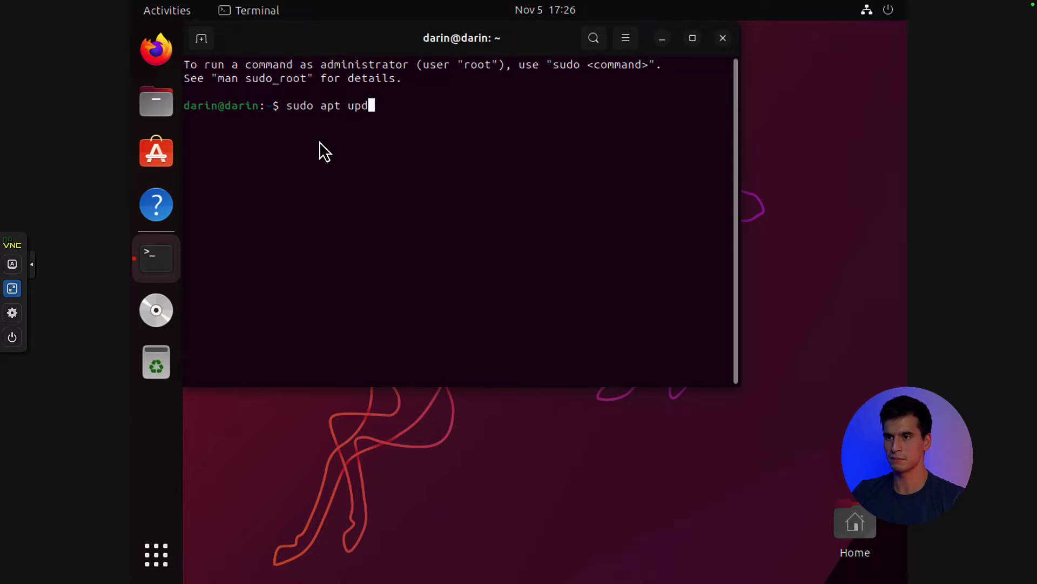
pyautogui.write('ate')
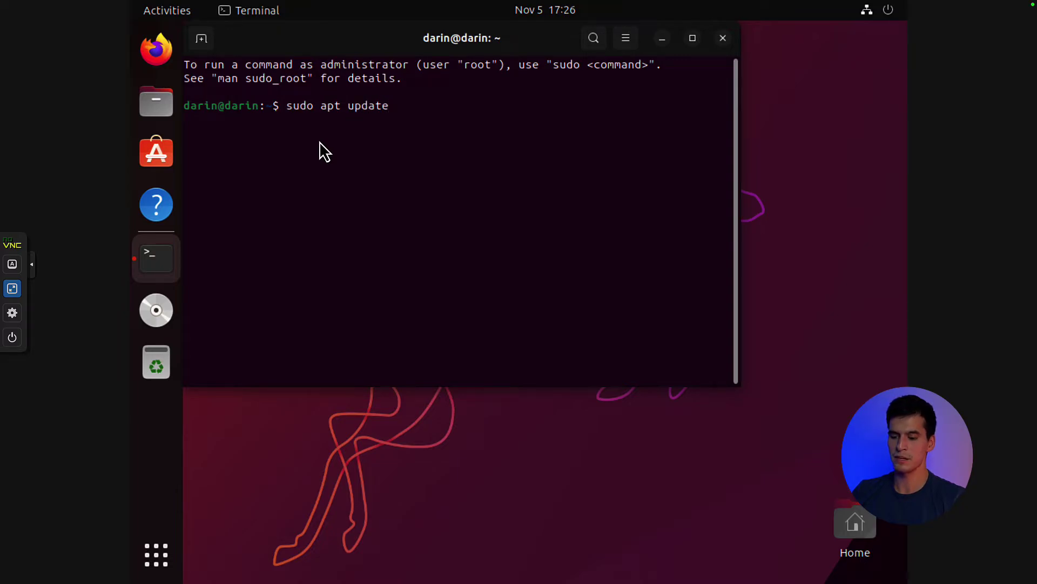
pyautogui.write(' && ')
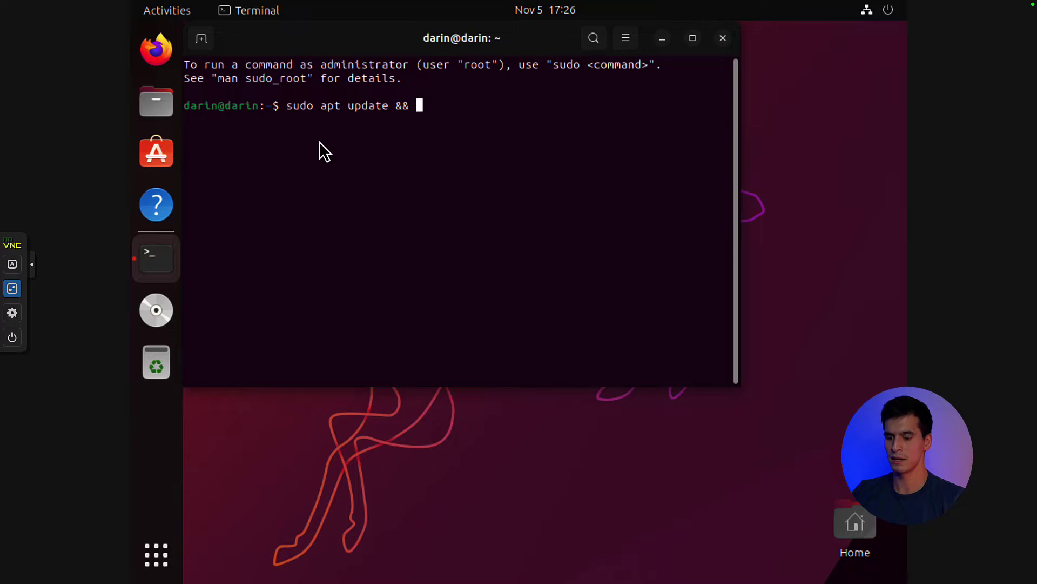
pyautogui.write('sudo apt upgrade')
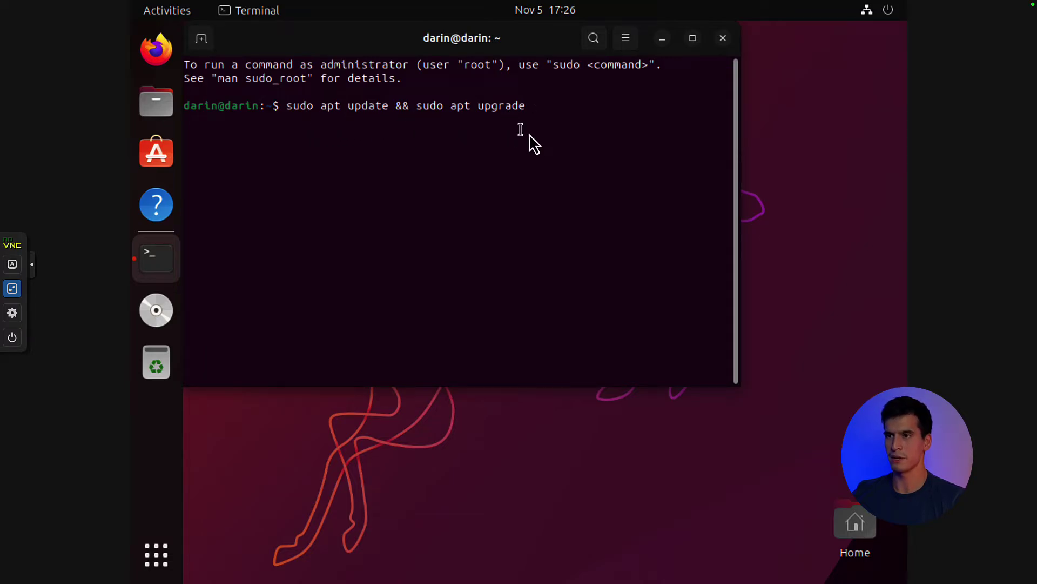
pyautogui.press('Return')
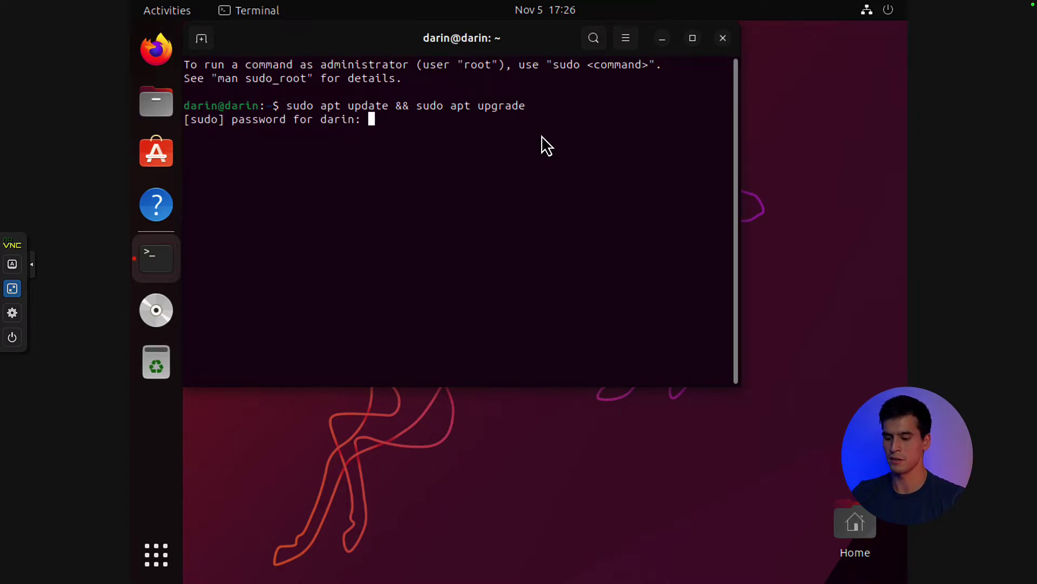
pyautogui.press('Return')
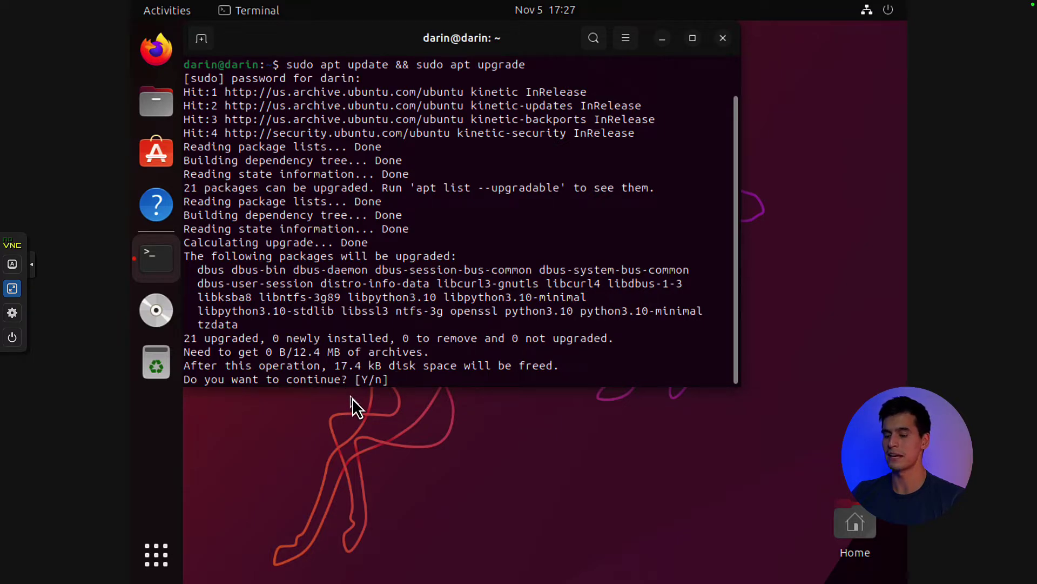
pyautogui.press('Return')
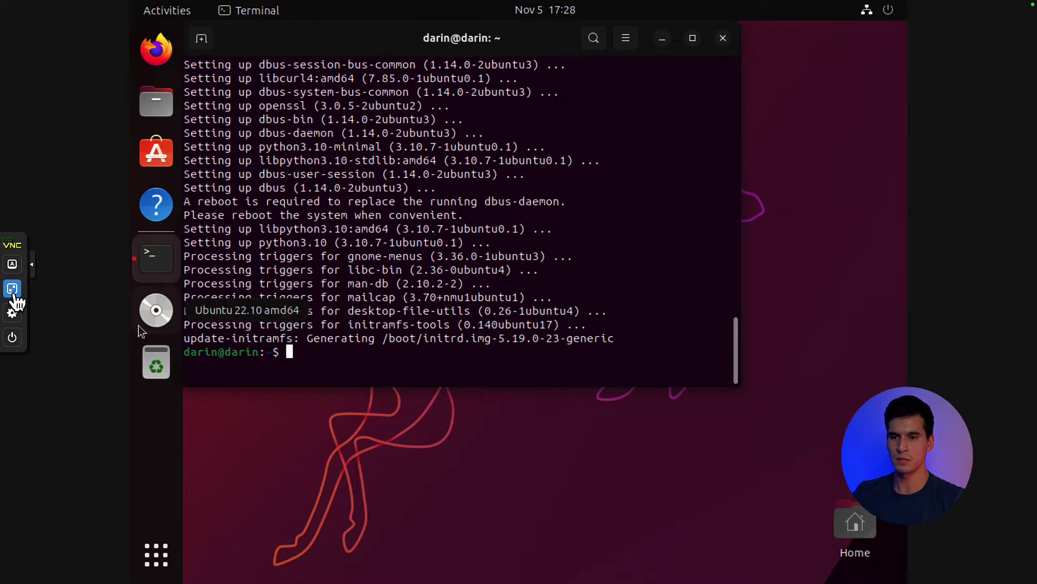
# Check VM 106's Summary and guest agent status, then show its Console in noVNC full screen
pyautogui.click(13, 292)
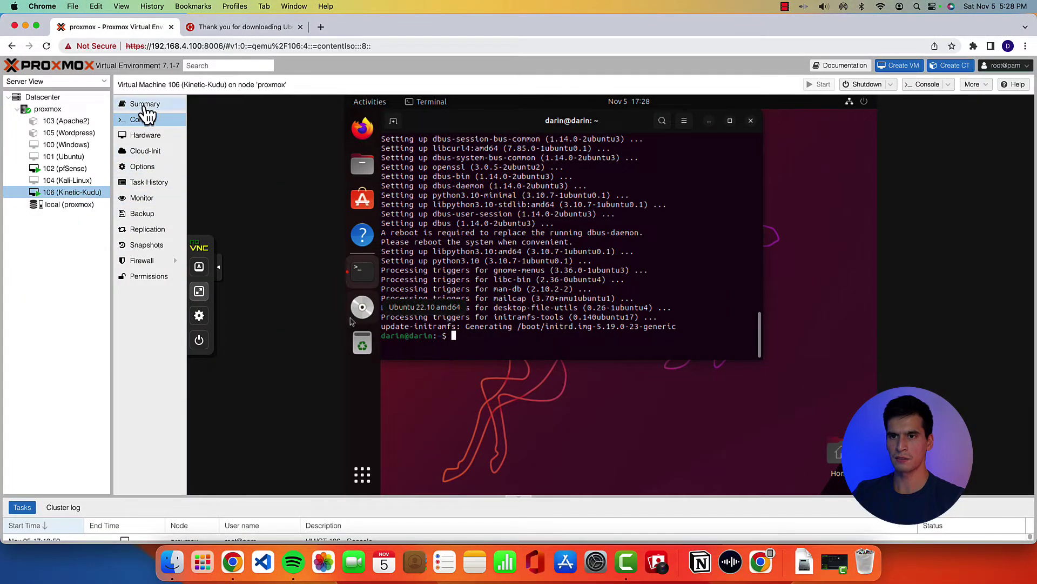
pyautogui.click(145, 107)
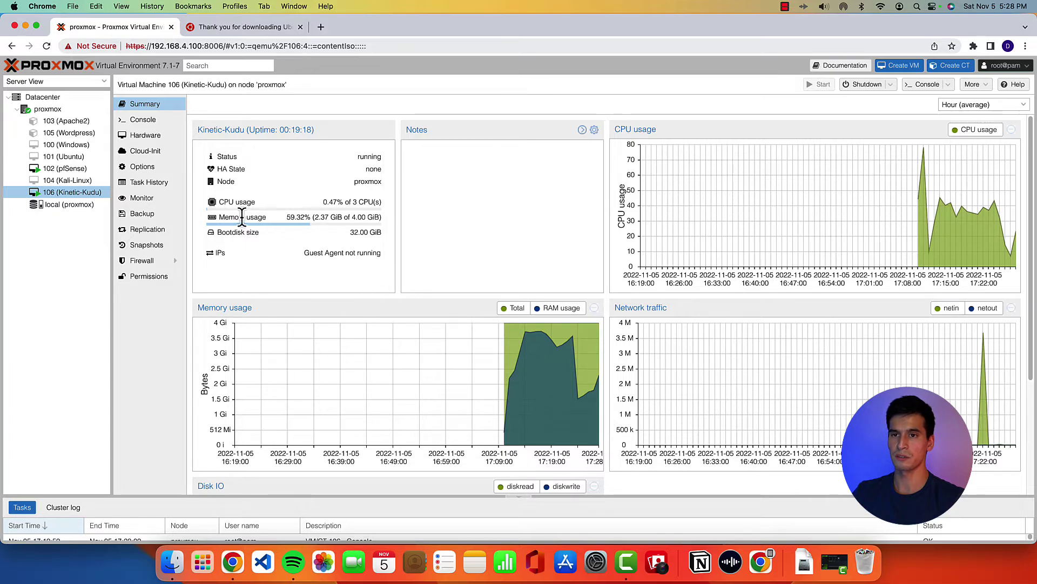
pyautogui.click(143, 121)
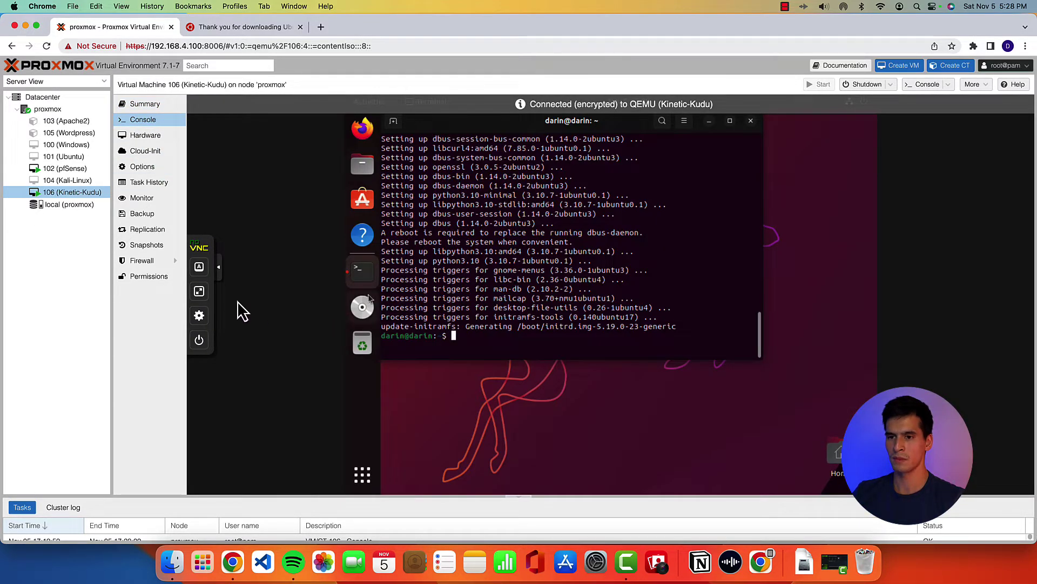
pyautogui.click(199, 294)
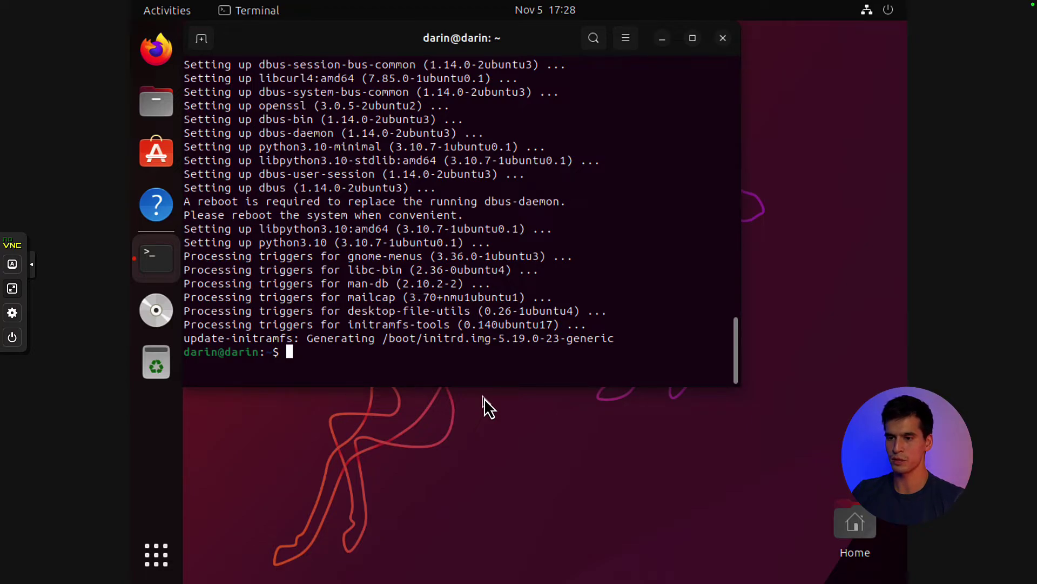
# Install qemu-guest-agent with 'sudo apt install qemu-guest-agent', fixing a typo, then run 'systemctl enable qemu-guest-agent'
pyautogui.write('sudo apt instal ')
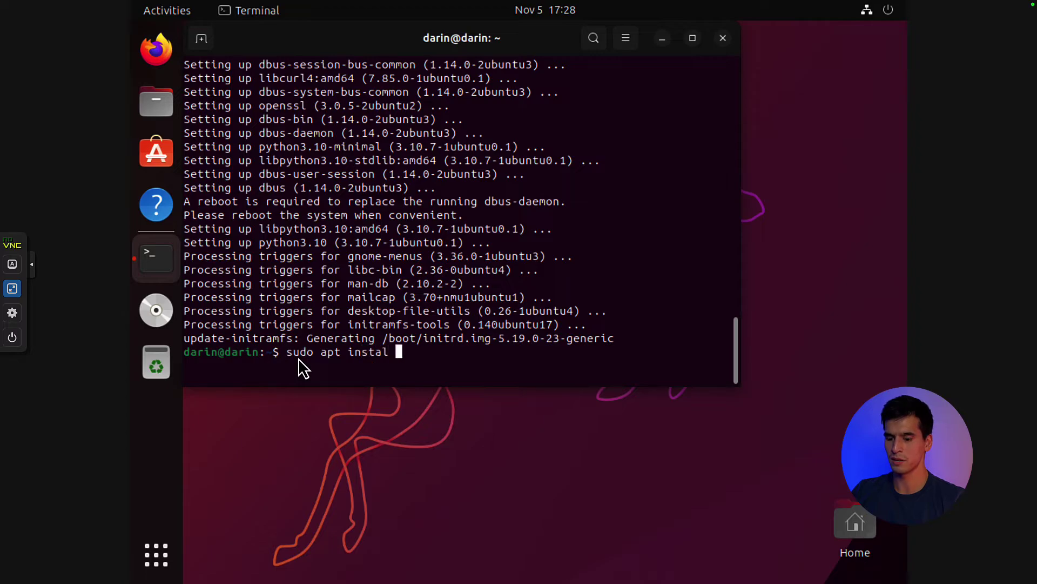
pyautogui.write('qemu')
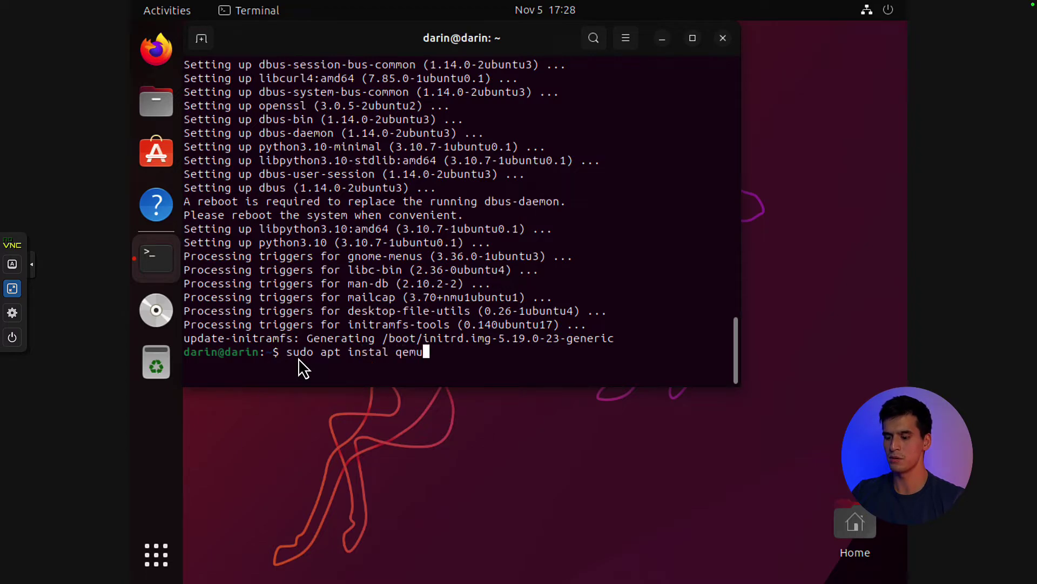
pyautogui.write('-guest-agent')
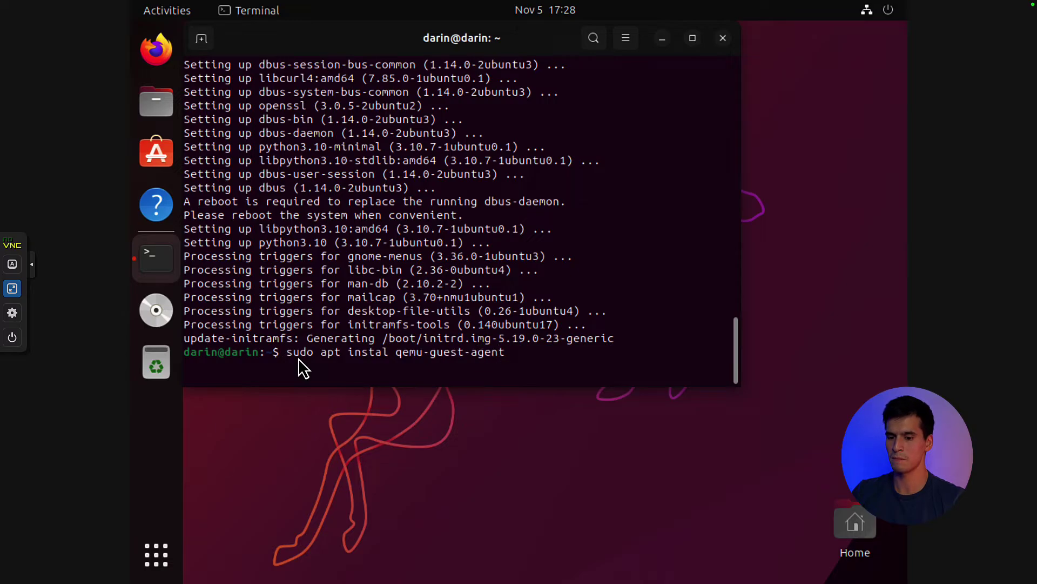
pyautogui.press('Return')
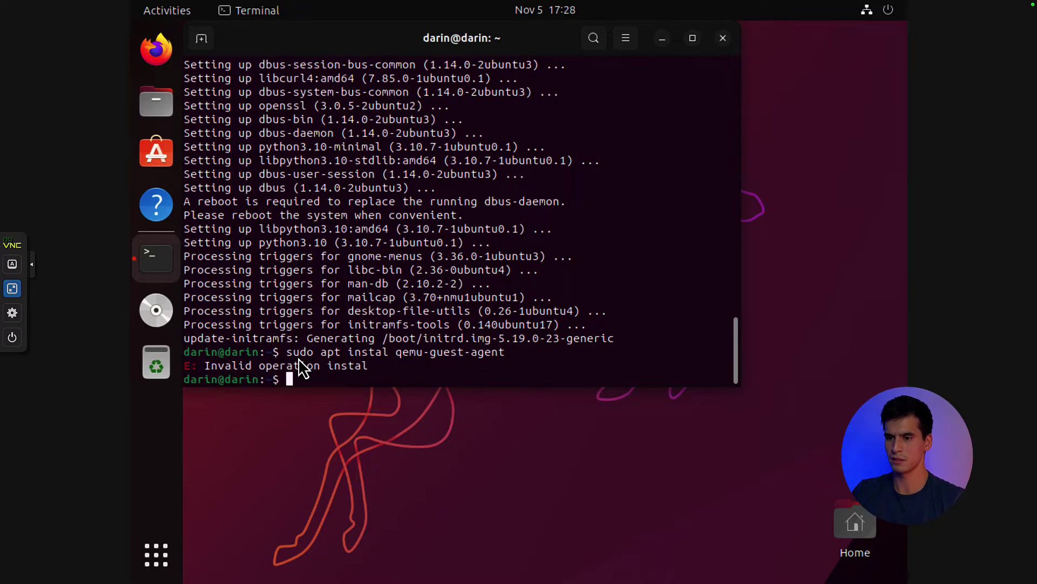
pyautogui.write('sudo apt install q')
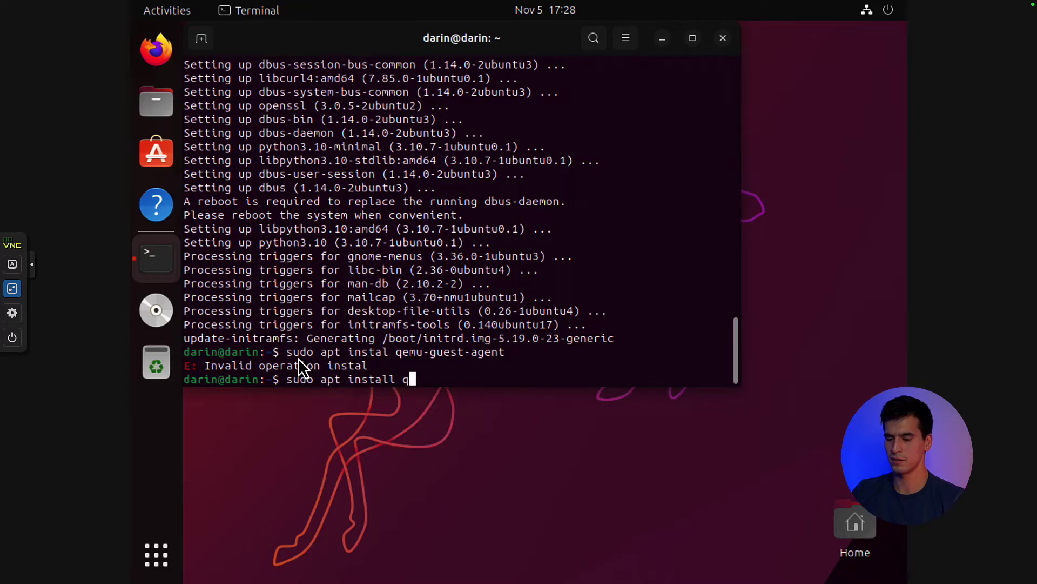
pyautogui.write('emu-guest')
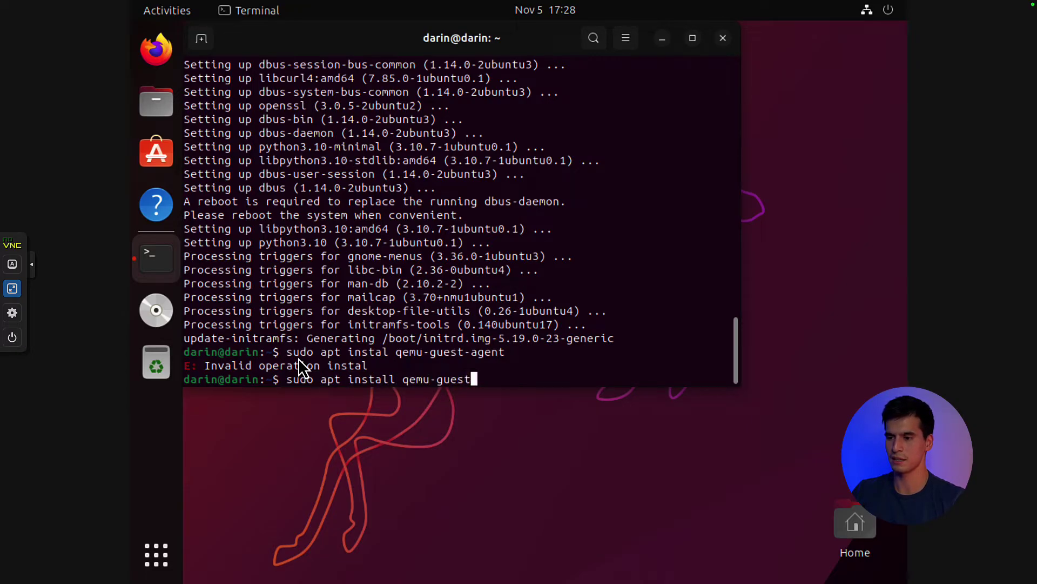
pyautogui.write('-agent')
pyautogui.press('Return')
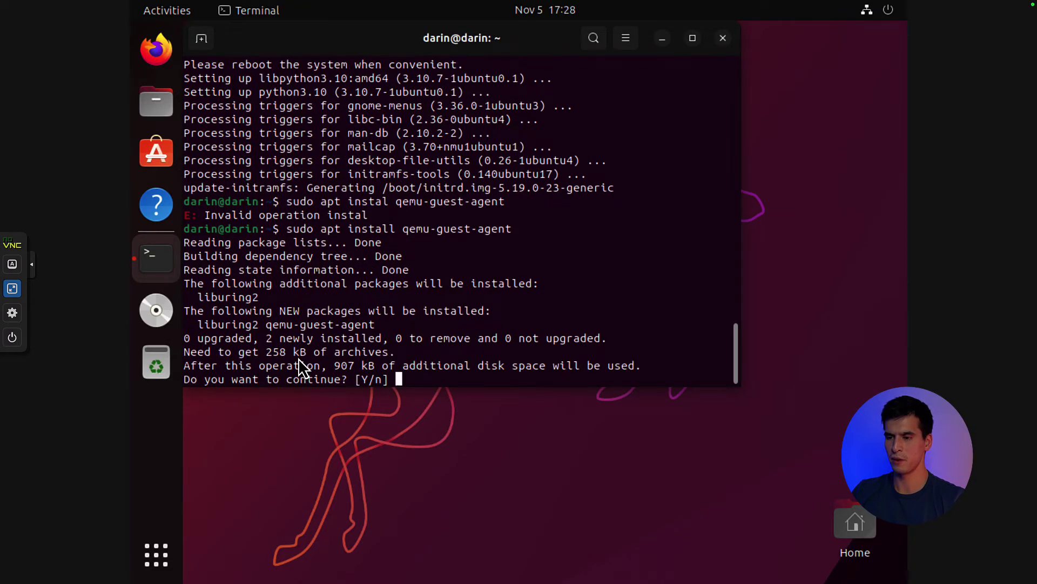
pyautogui.press('Return')
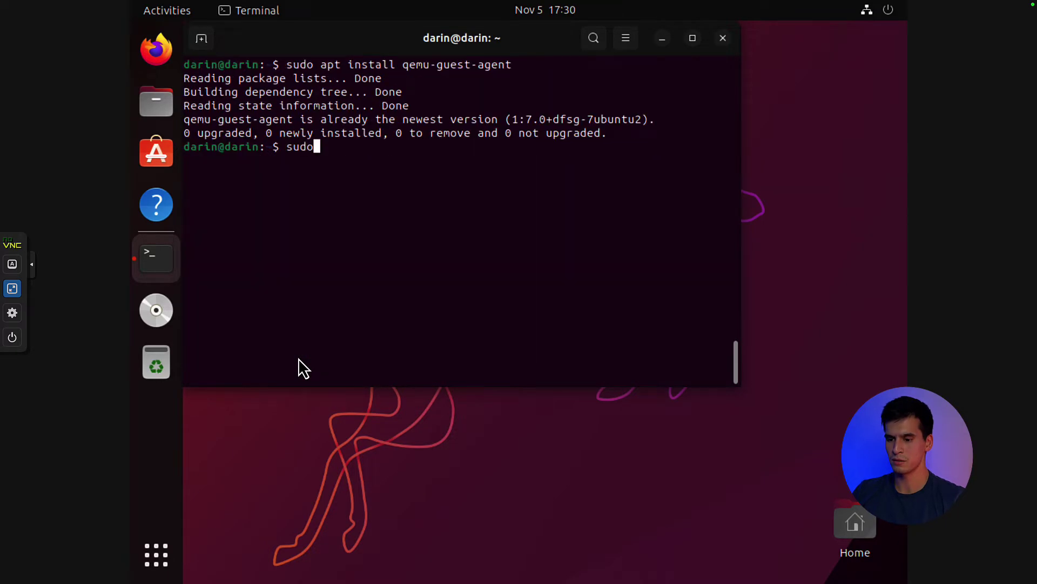
pyautogui.write('s')
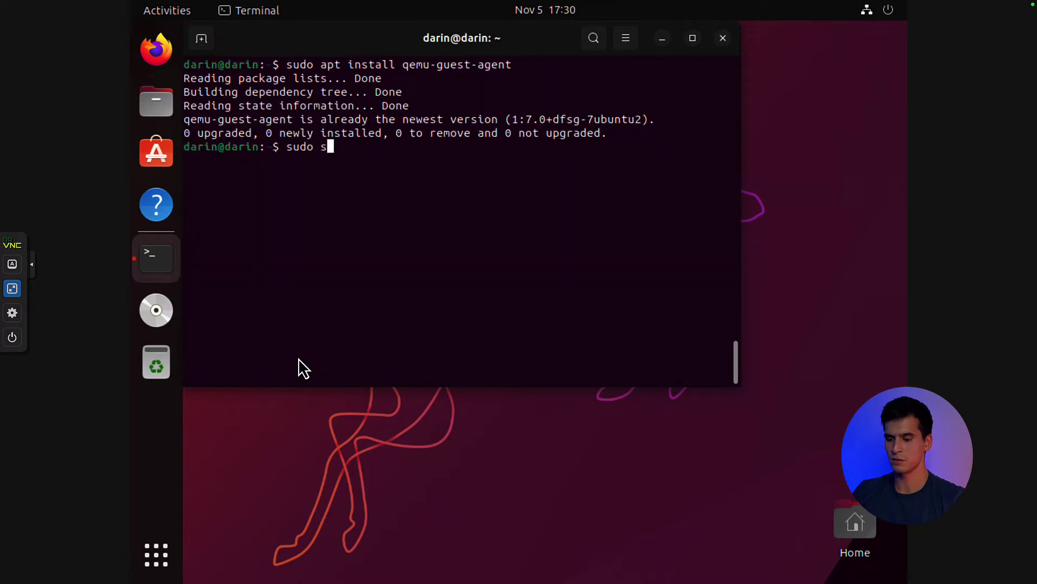
pyautogui.write('ystemctl en')
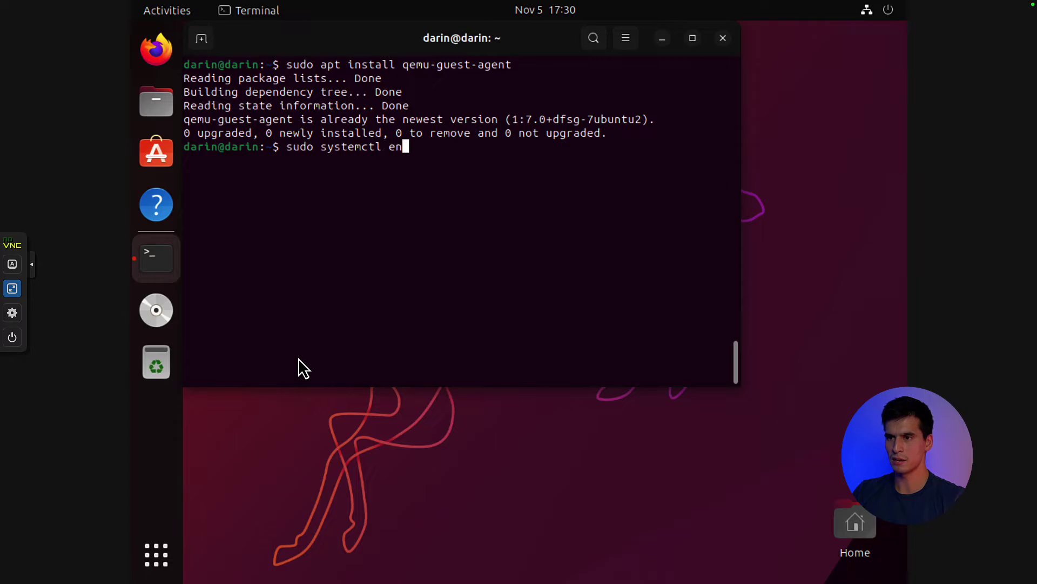
pyautogui.write('able qemu')
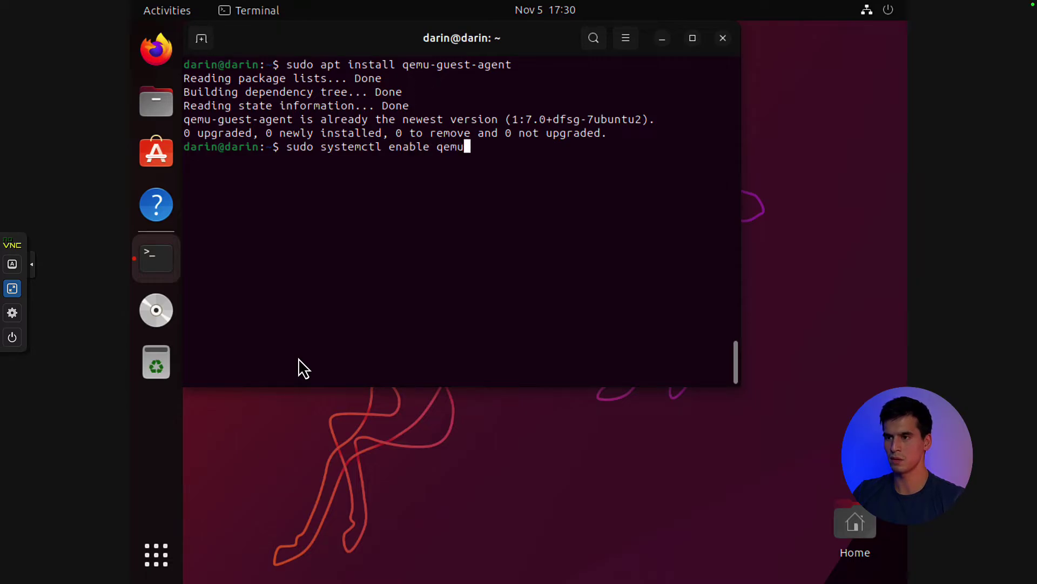
pyautogui.write('-guest-agent')
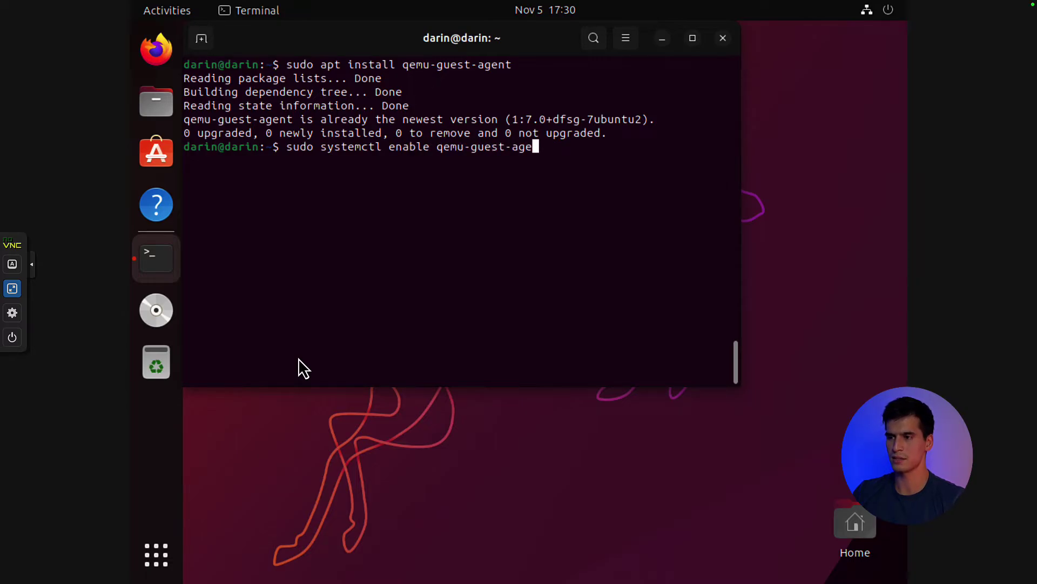
pyautogui.press('Return')
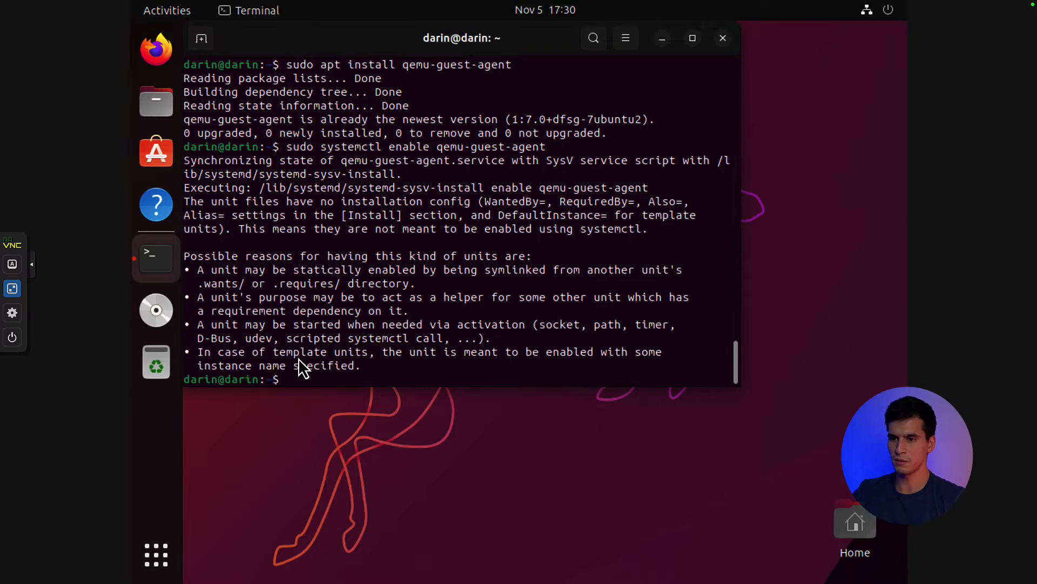
# Check QEMU Guest Agent in VM 106's Options, then Stop the VM and return to its Console
pyautogui.click(12, 288)
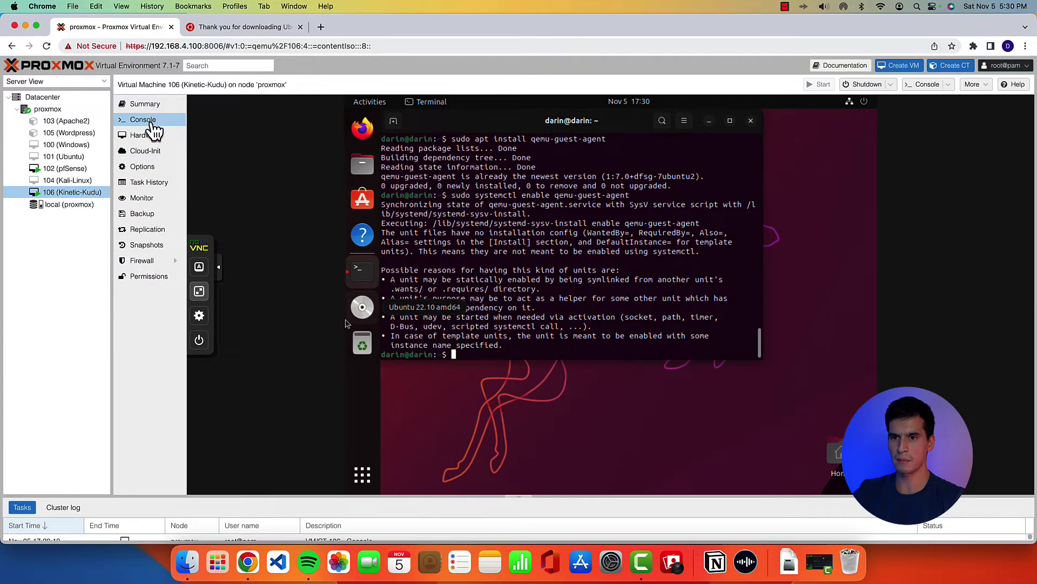
pyautogui.click(151, 171)
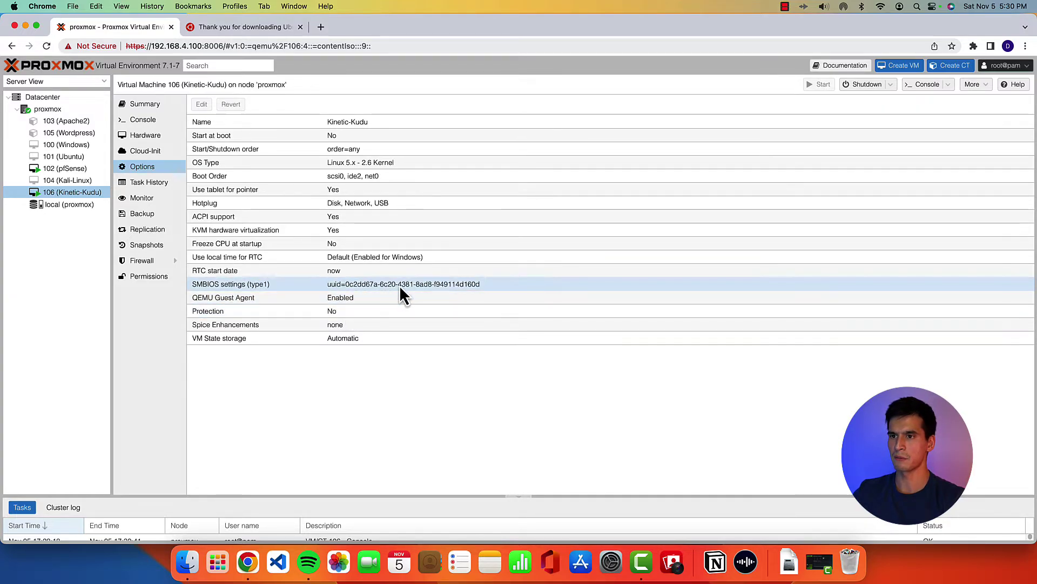
pyautogui.click(891, 85)
pyautogui.click(865, 139)
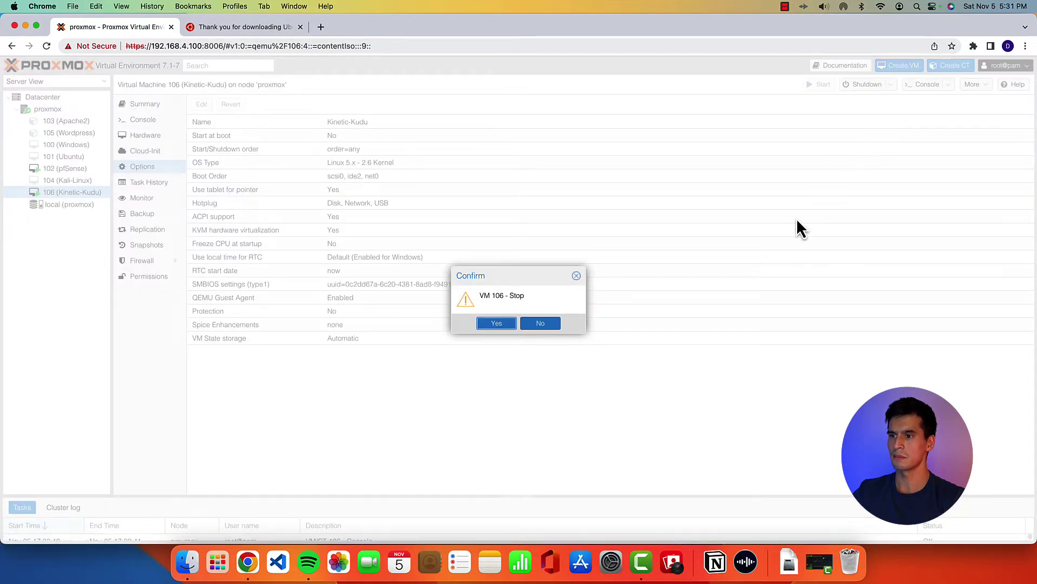
pyautogui.click(500, 325)
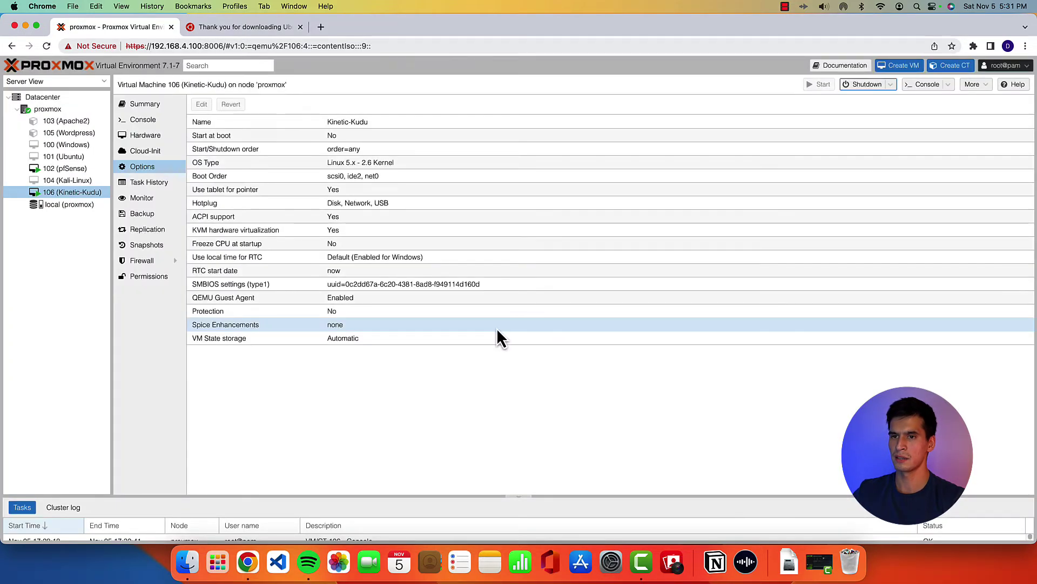
pyautogui.click(143, 120)
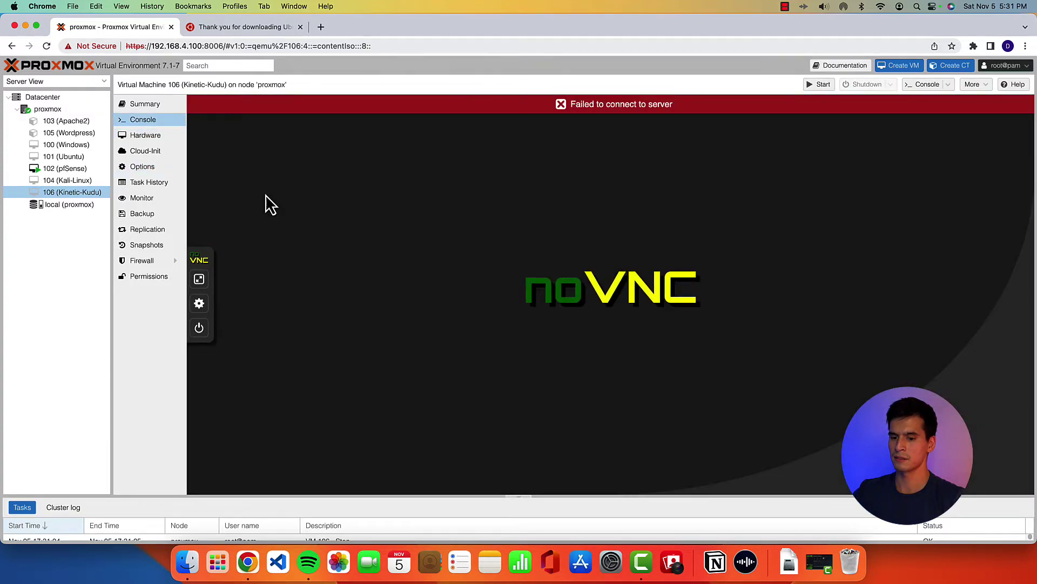
# Start VM 106 with the Start button in the VM toolbar
pyautogui.click(811, 86)
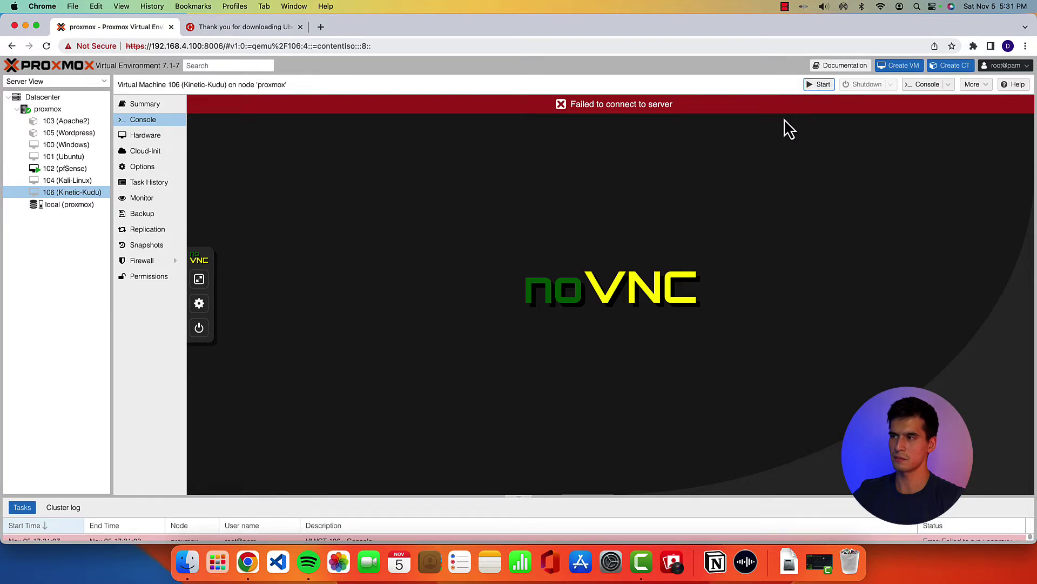
pyautogui.click(821, 85)
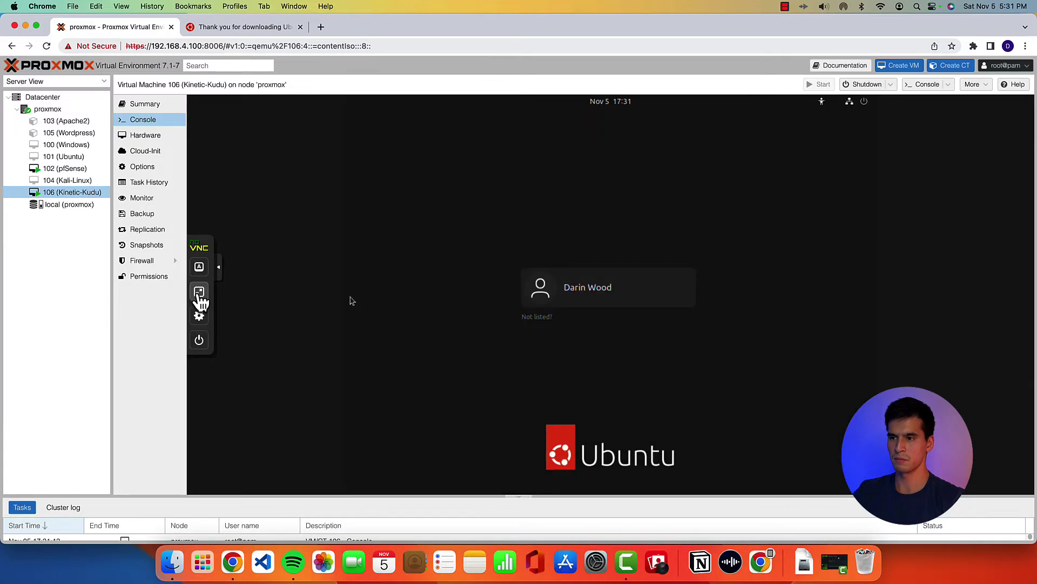
# Make the noVNC console full screen and log in to the Ubuntu user account with its password
pyautogui.click(198, 293)
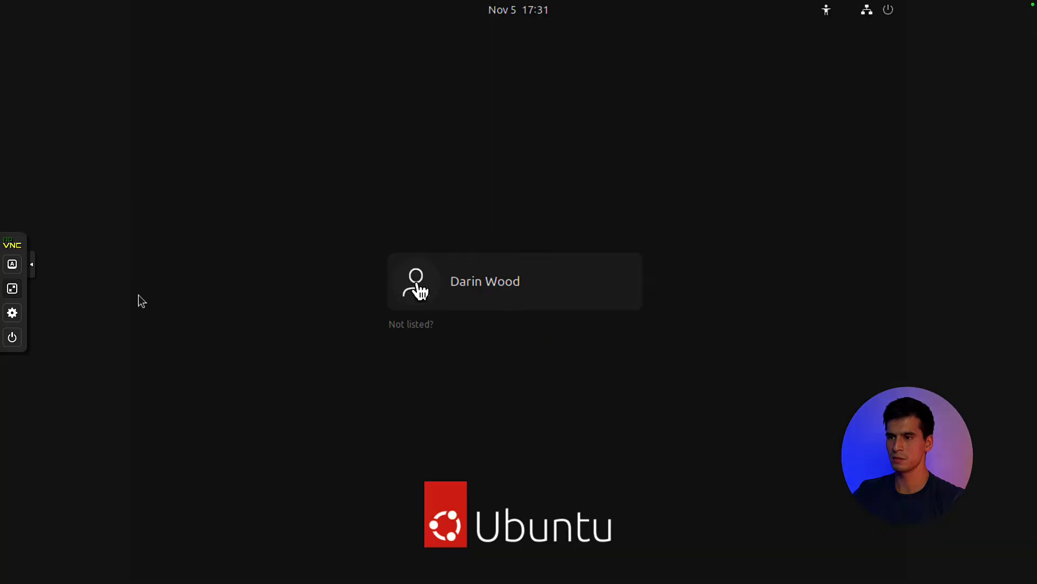
pyautogui.click(478, 286)
pyautogui.write('•••••••••••')
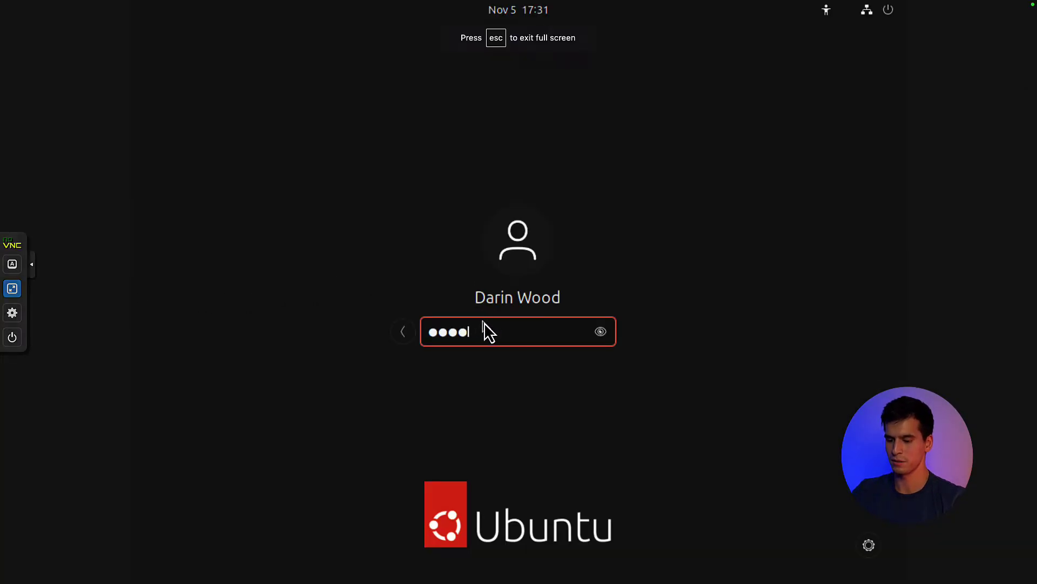
pyautogui.press('Return')
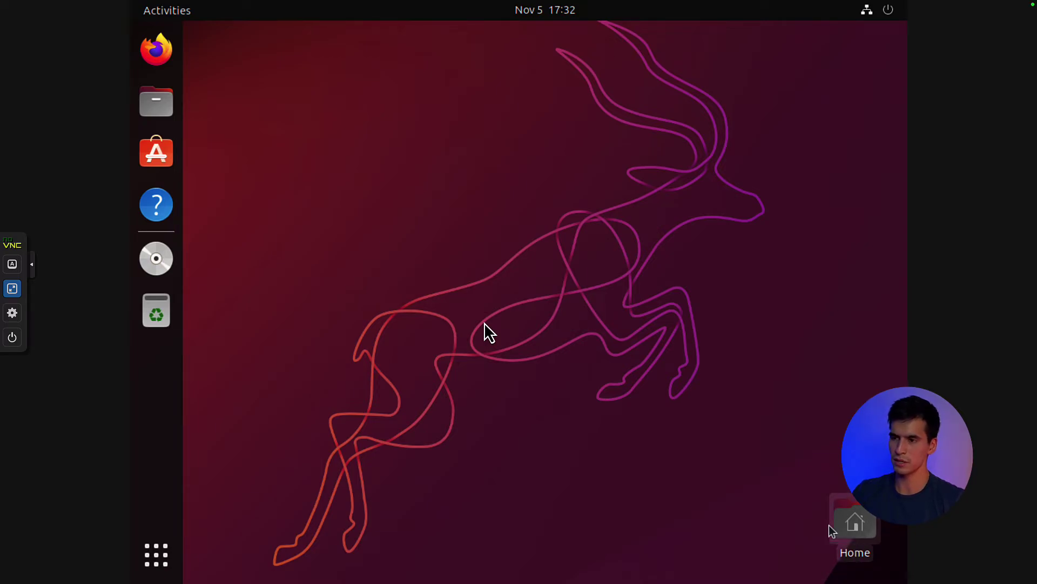
# Run 'systemctl status qemu-guest-agent' in a new terminal to confirm it is active (running), then exit full screen
pyautogui.hotkey('ctrl', 'alt', 't')
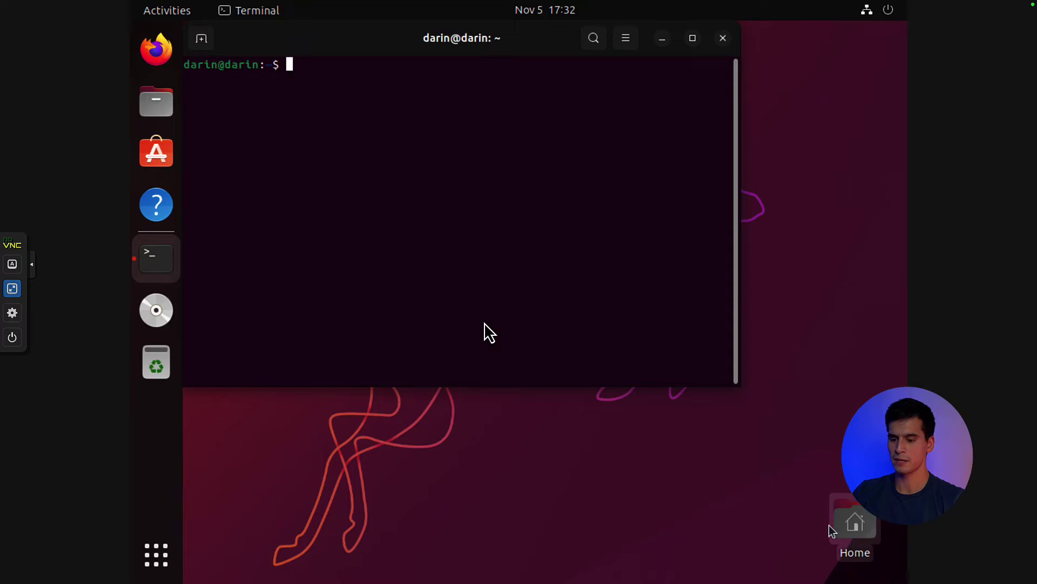
pyautogui.write('systemc')
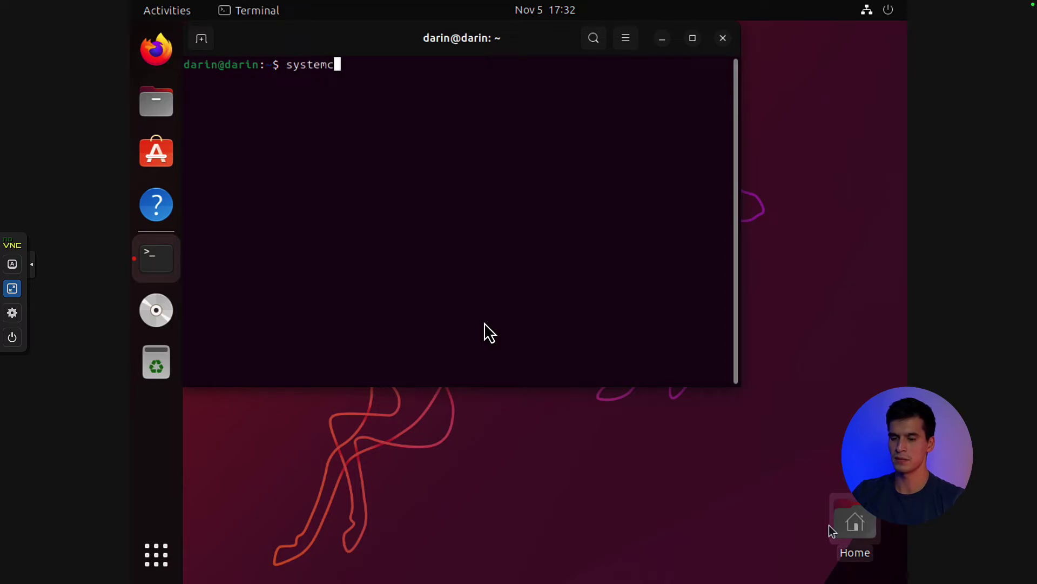
pyautogui.write('tl sat')
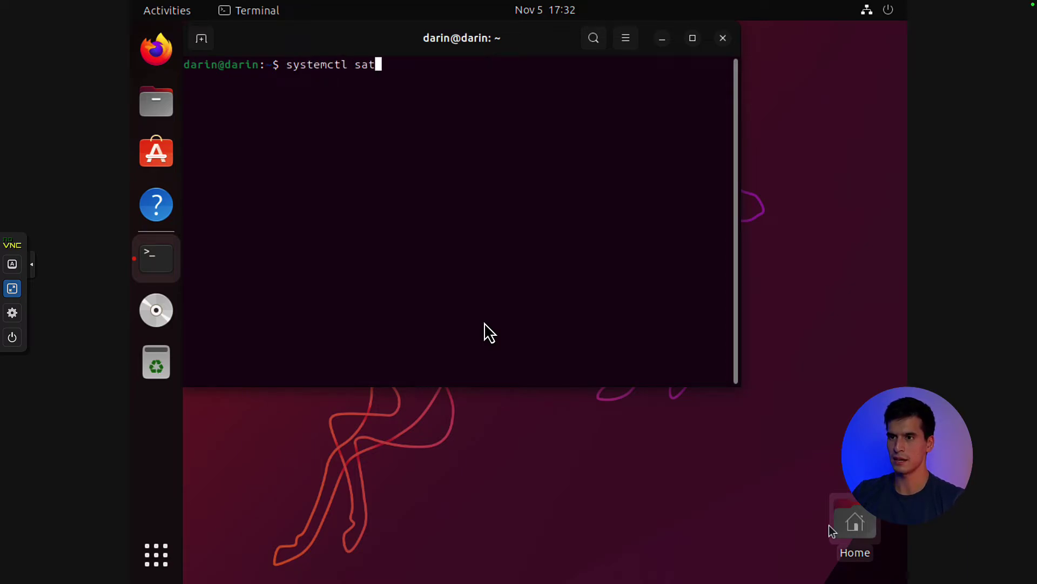
pyautogui.press('BackSpace')
pyautogui.press('BackSpace')
pyautogui.write('tatus ')
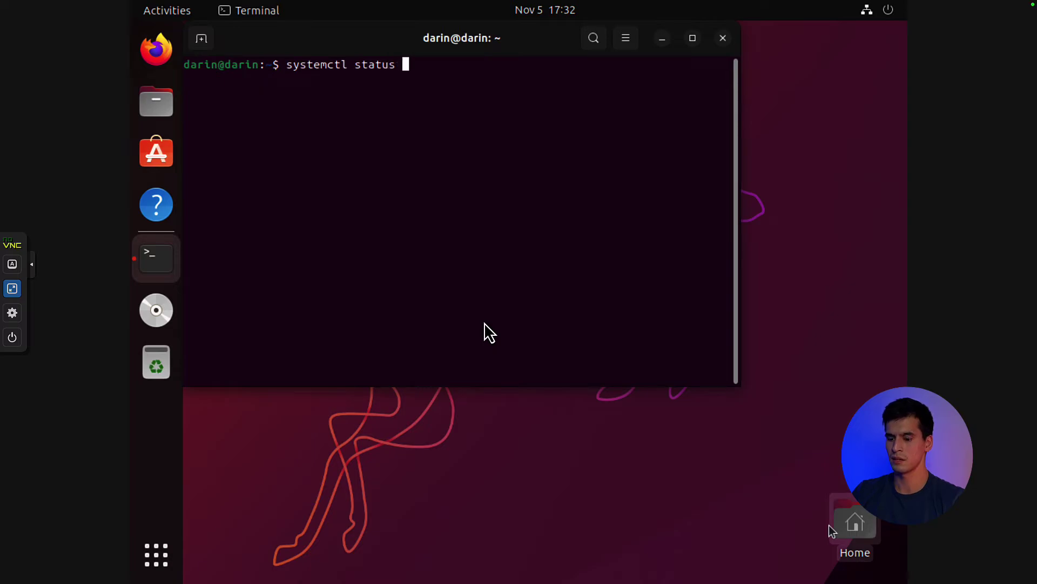
pyautogui.write('qemu')
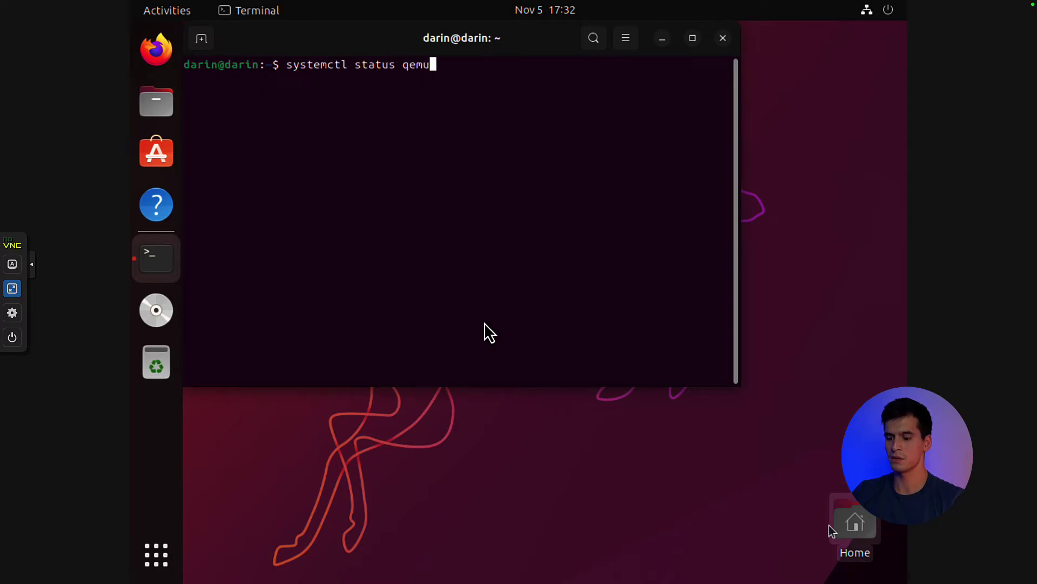
pyautogui.write('-guest-agent')
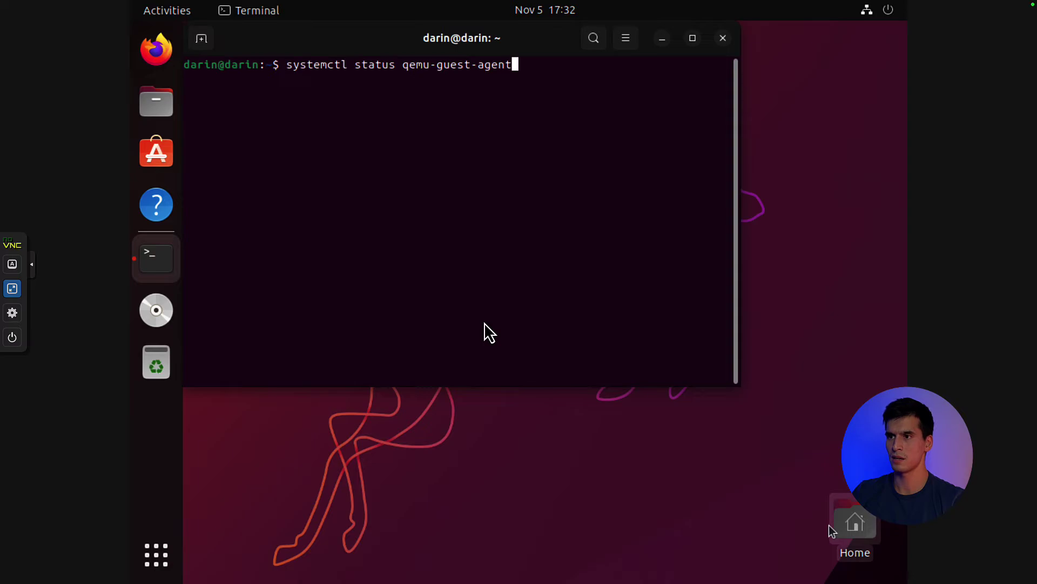
pyautogui.press('Return')
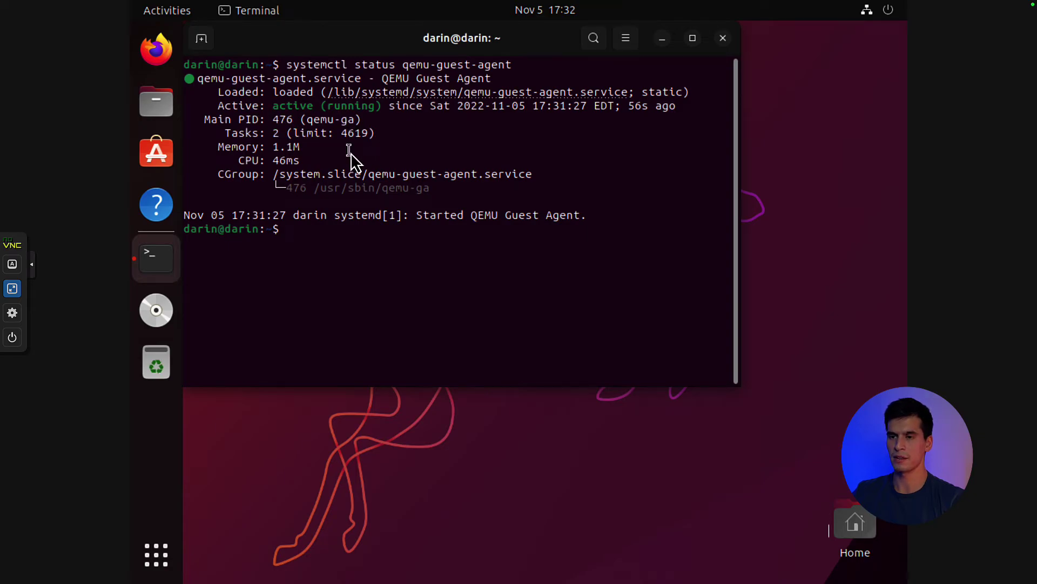
pyautogui.click(12, 289)
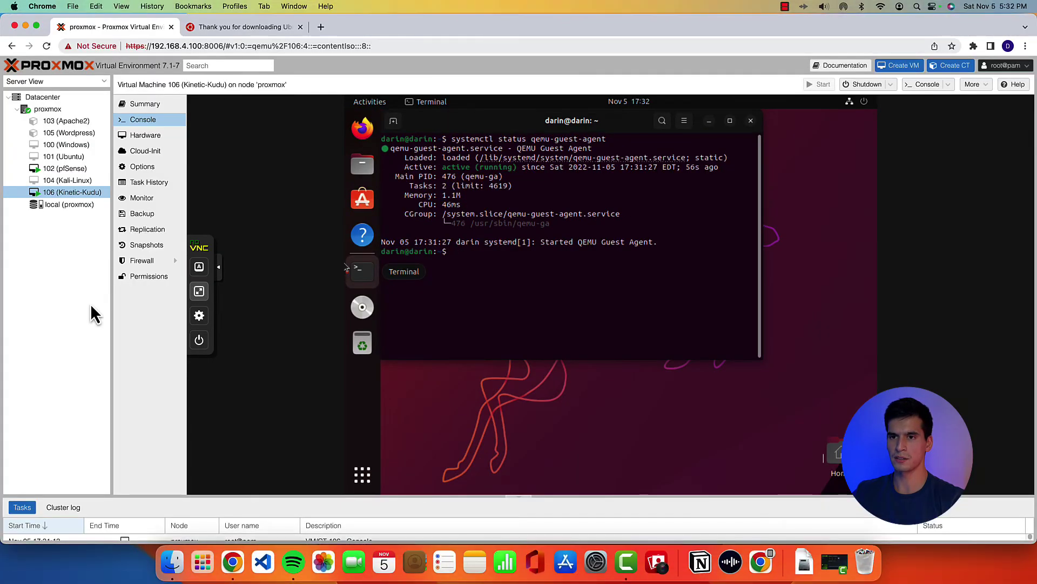
# Review VM 106's Summary for running status and IP addresses, revisit its Console, then open the proxmox node overview
pyautogui.click(144, 110)
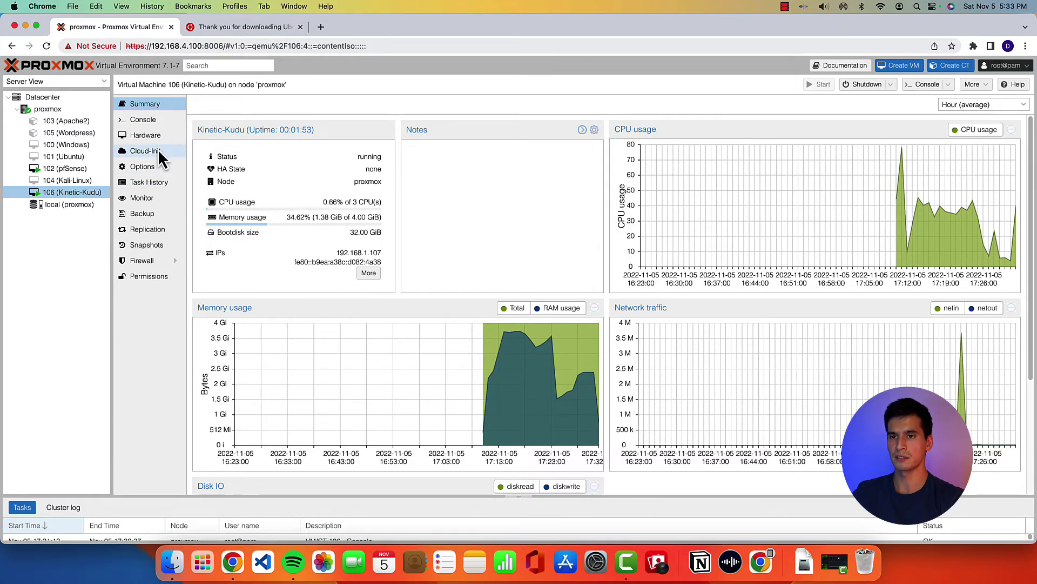
pyautogui.click(145, 122)
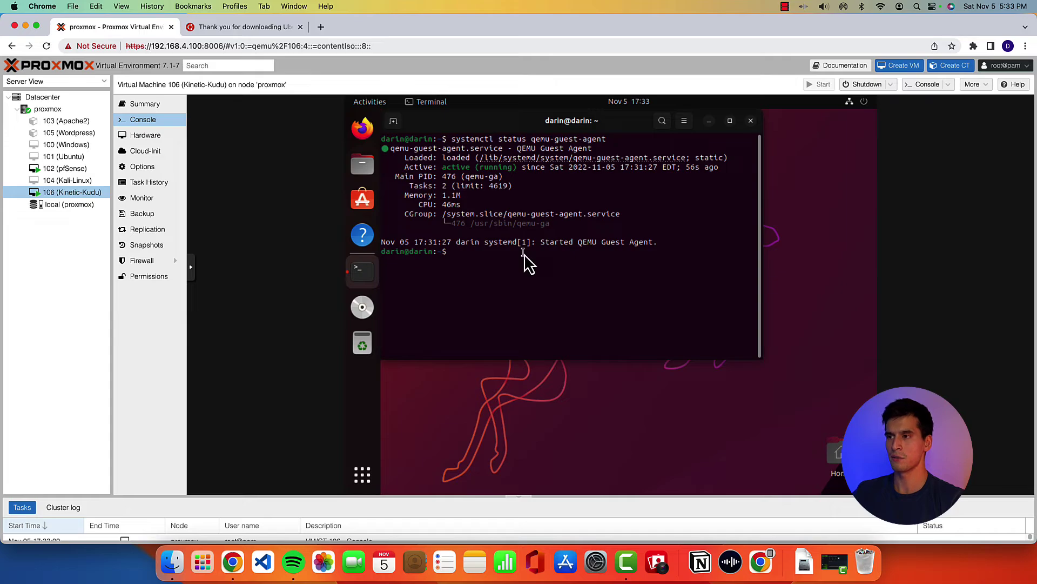
pyautogui.click(41, 109)
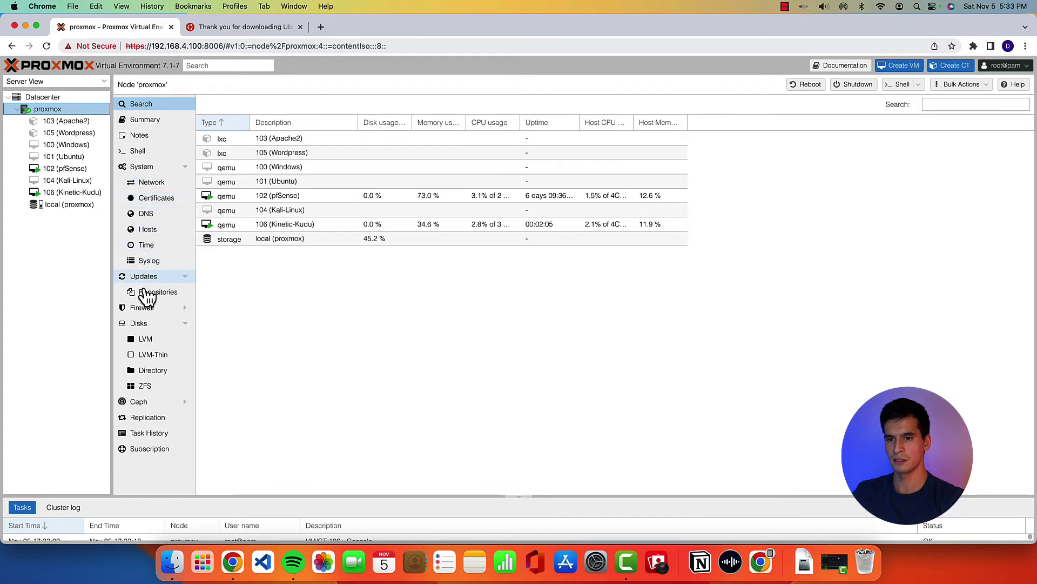
# Run 'qm shutdown 106' in the proxmox node's shell, then select VM 106 (Kinetic-Kudu)
pyautogui.click(139, 151)
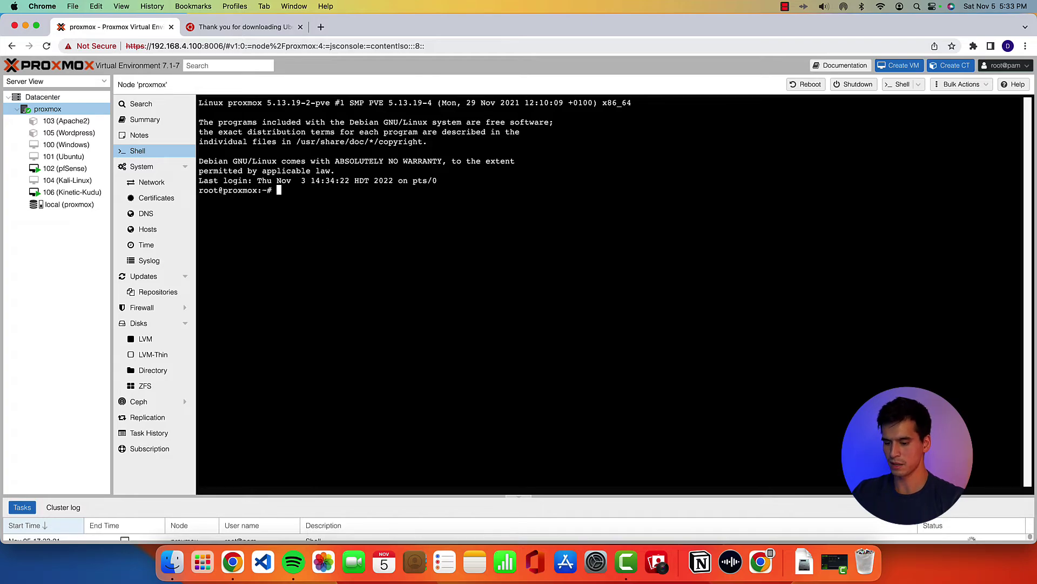
pyautogui.write('qm shutdown')
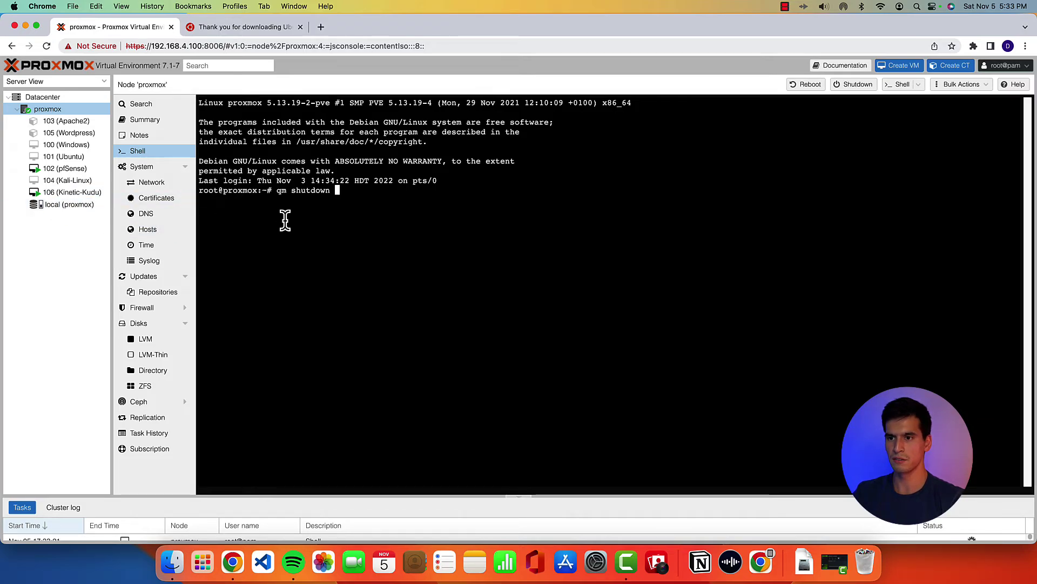
pyautogui.write('10')
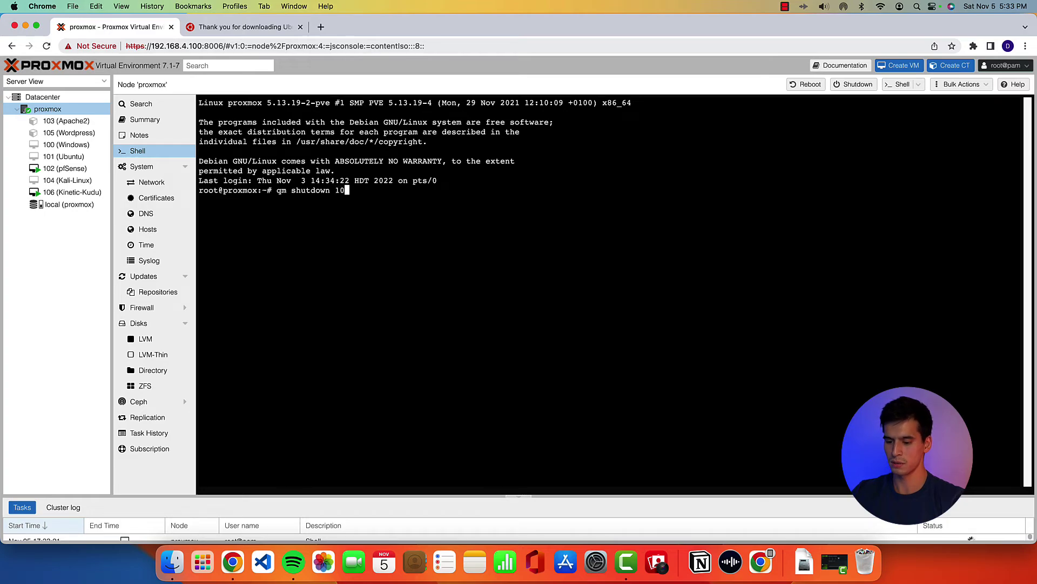
pyautogui.write('6')
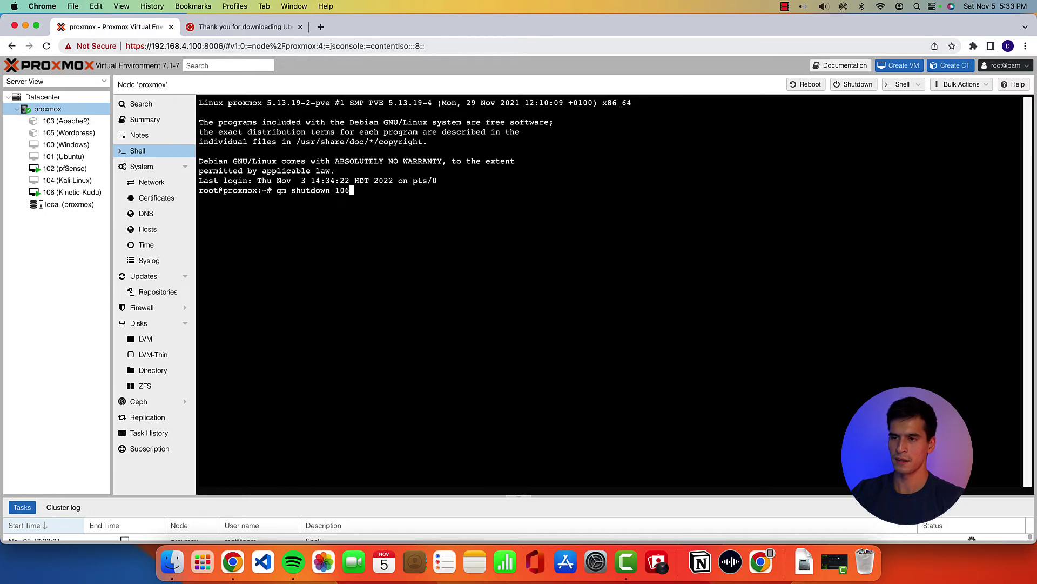
pyautogui.press('Return')
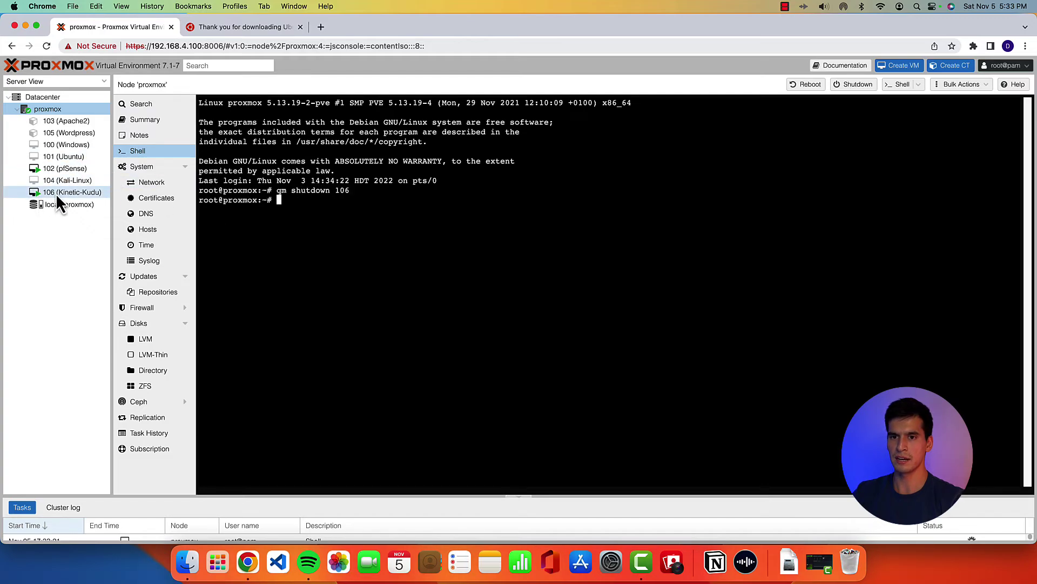
pyautogui.click(57, 194)
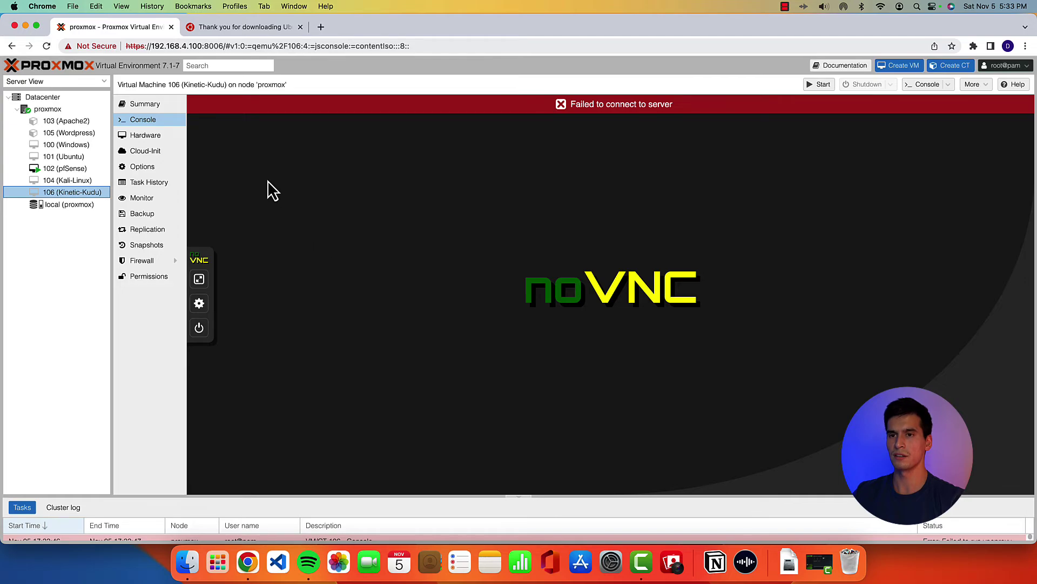
# Check the Kinetic-Kudu VM's Summary, then start it again from its Console
pyautogui.click(153, 109)
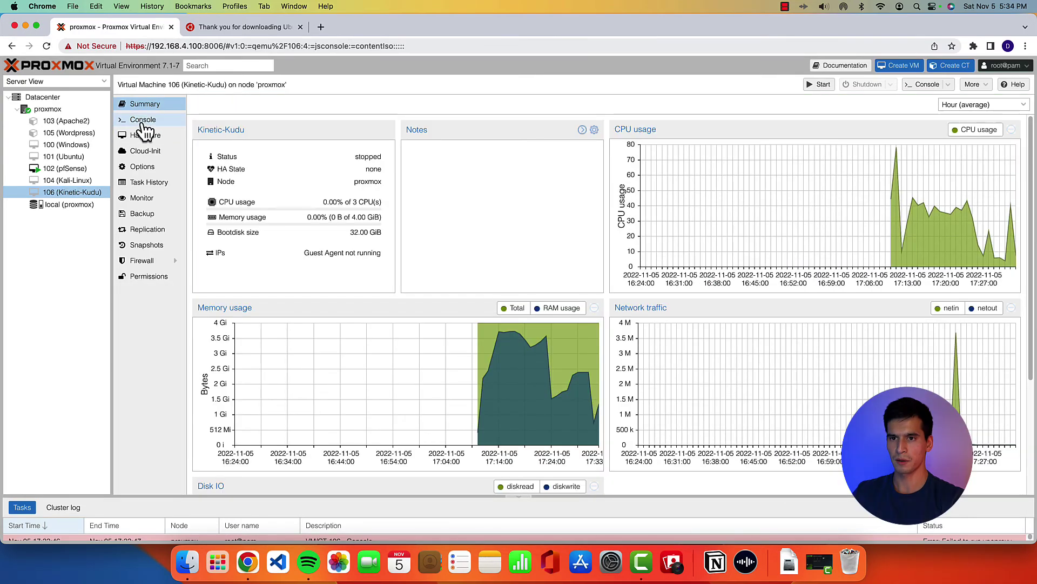
pyautogui.click(150, 121)
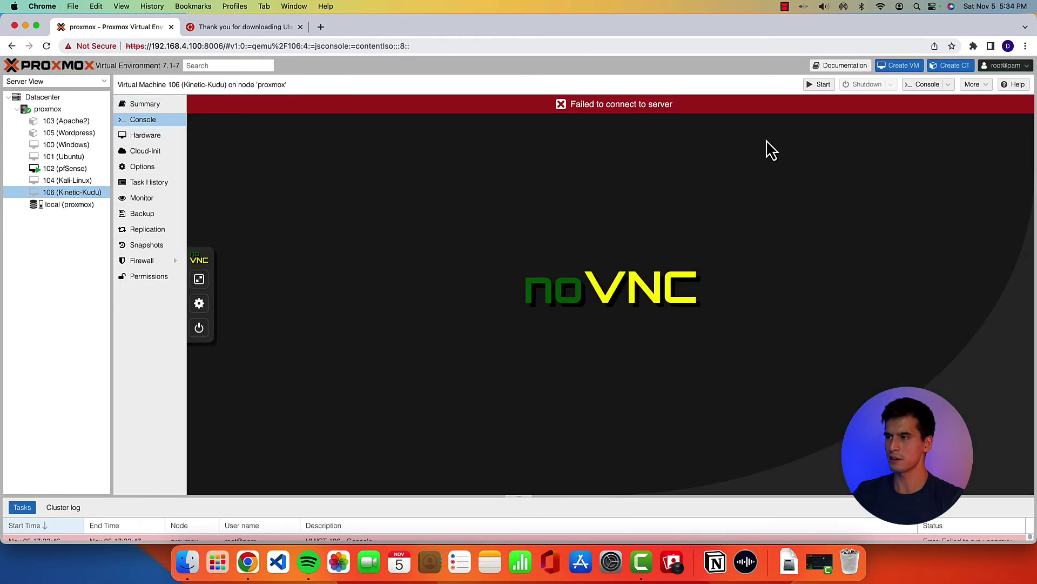
pyautogui.click(820, 84)
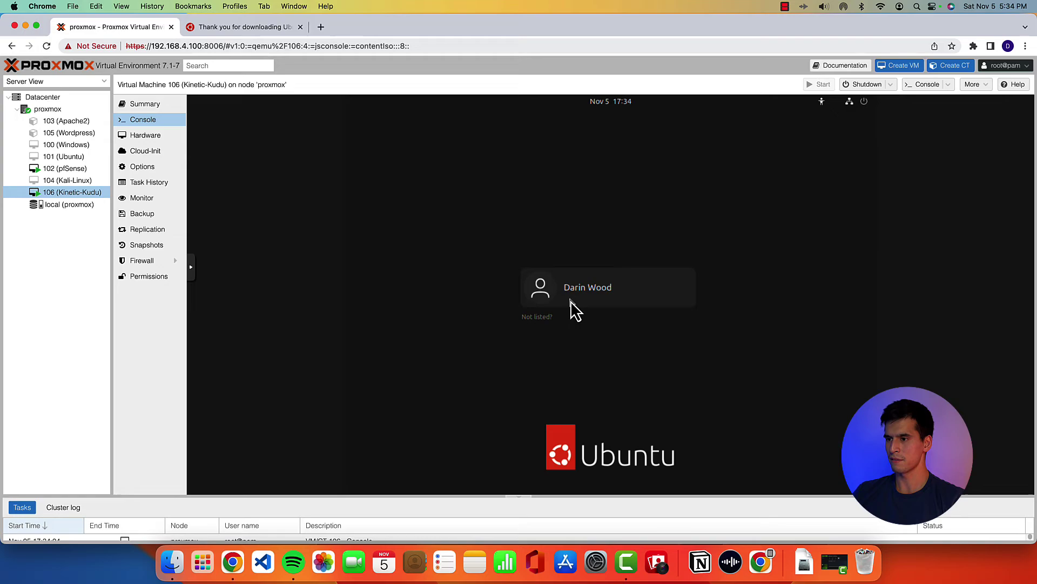
# Log in to the Ubuntu desktop by choosing the user and entering the account password
pyautogui.click(601, 291)
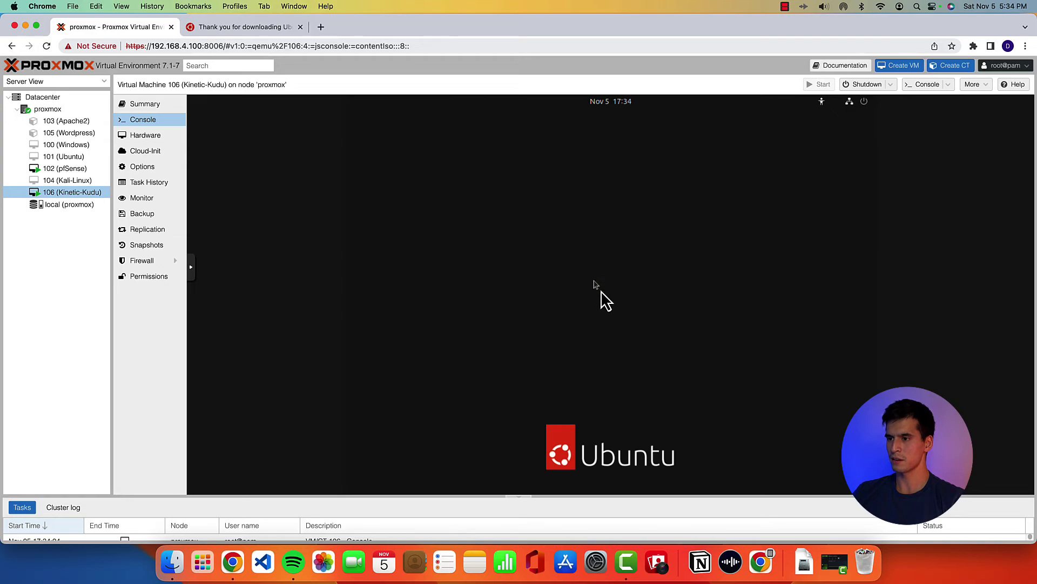
pyautogui.write('****')
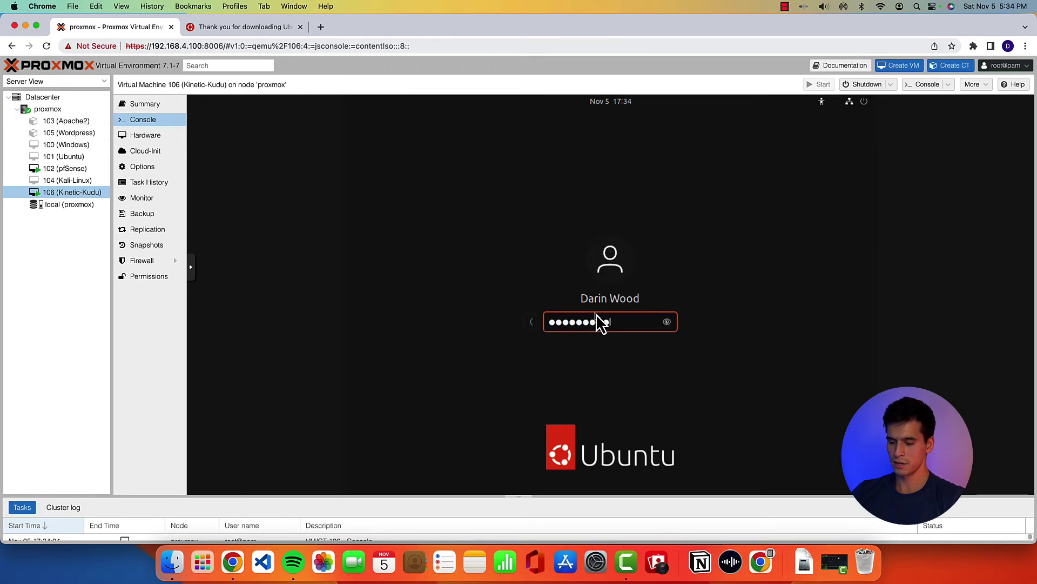
pyautogui.press('Return')
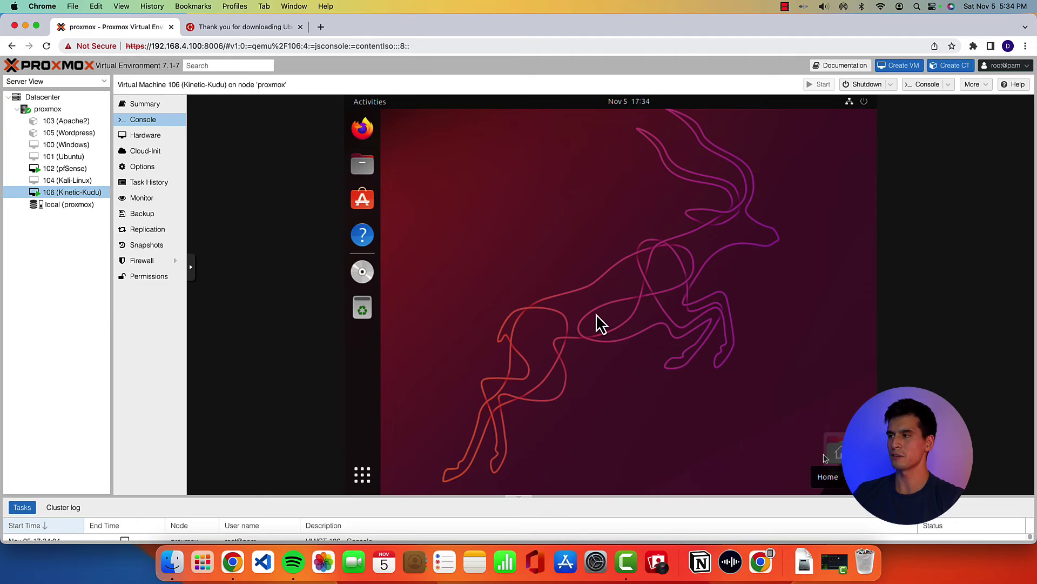
# In the desktop's quick settings, expand and collapse the Wired options and toggle Dark Mode on then off
pyautogui.click(859, 106)
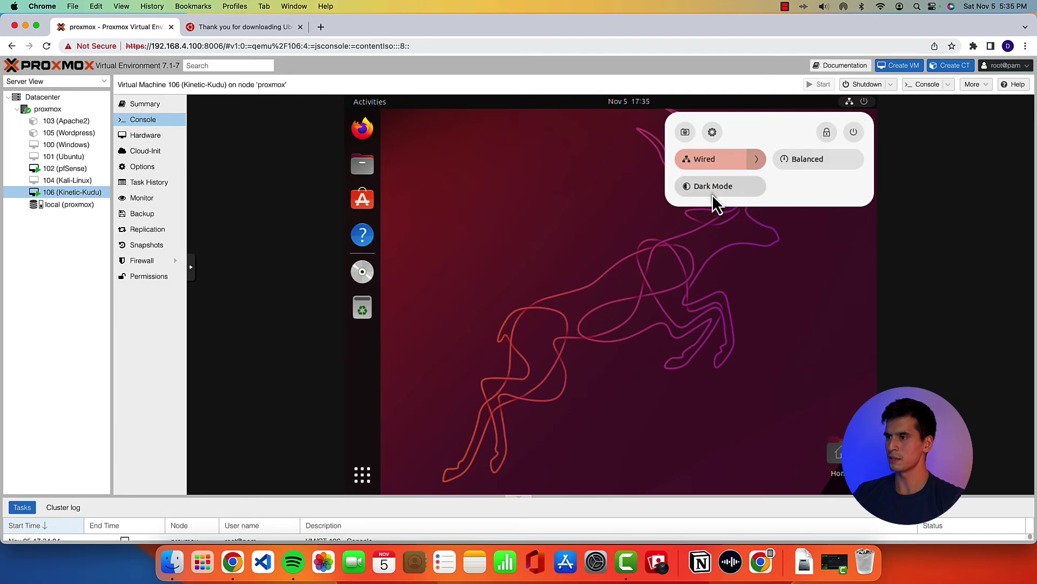
pyautogui.click(761, 160)
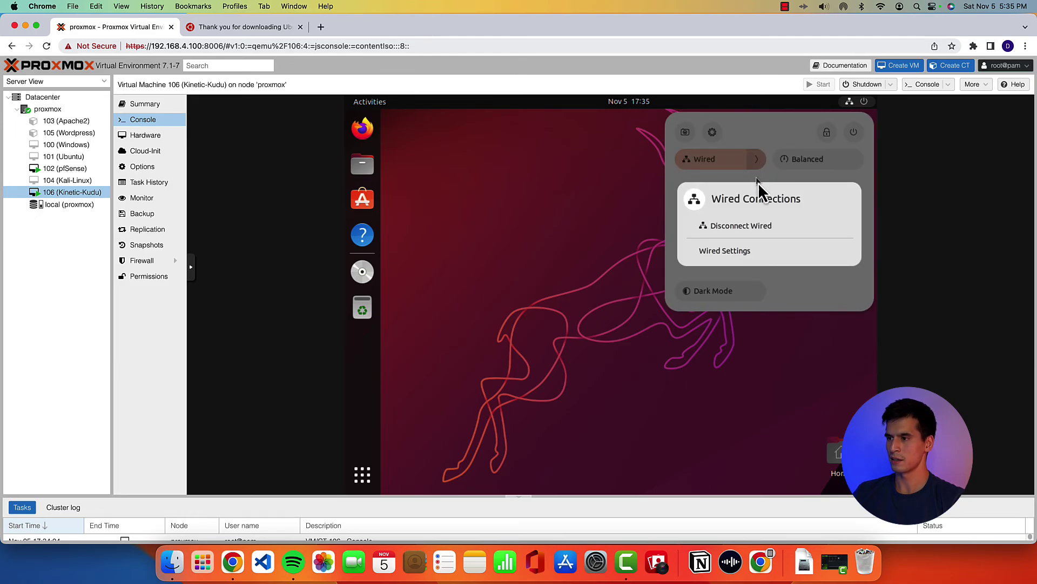
pyautogui.click(757, 161)
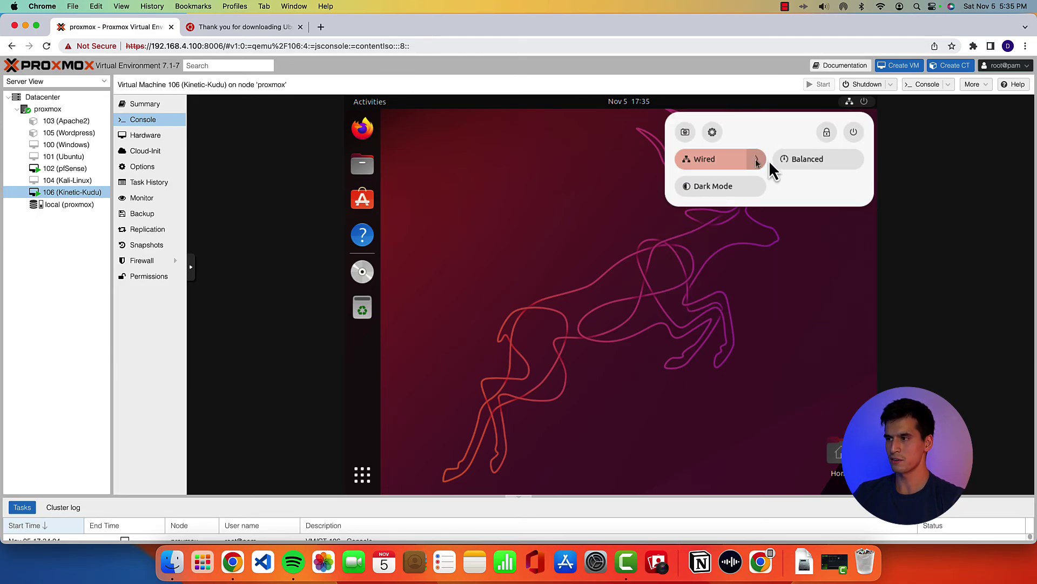
pyautogui.click(736, 189)
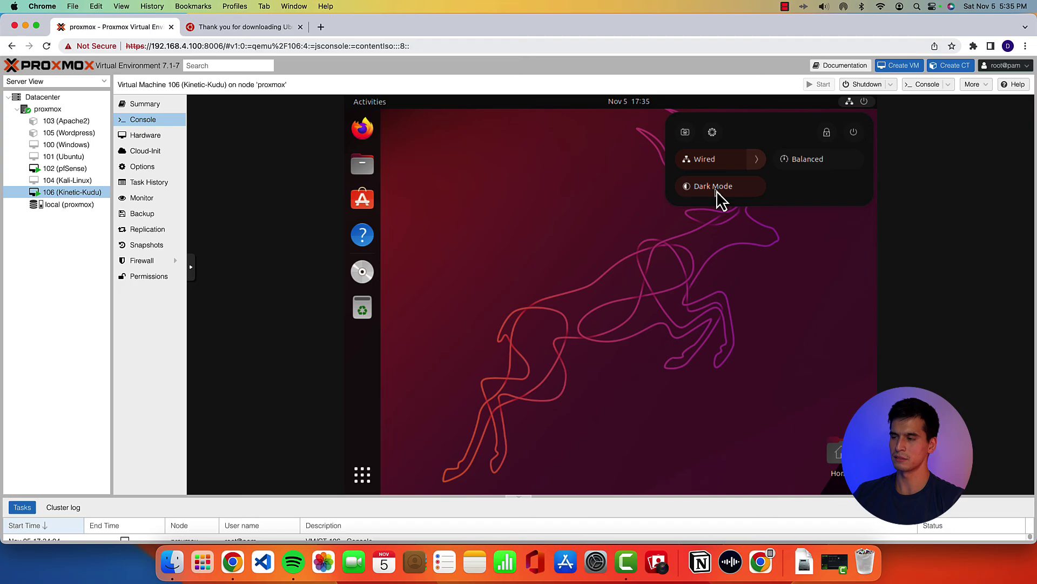
pyautogui.click(717, 190)
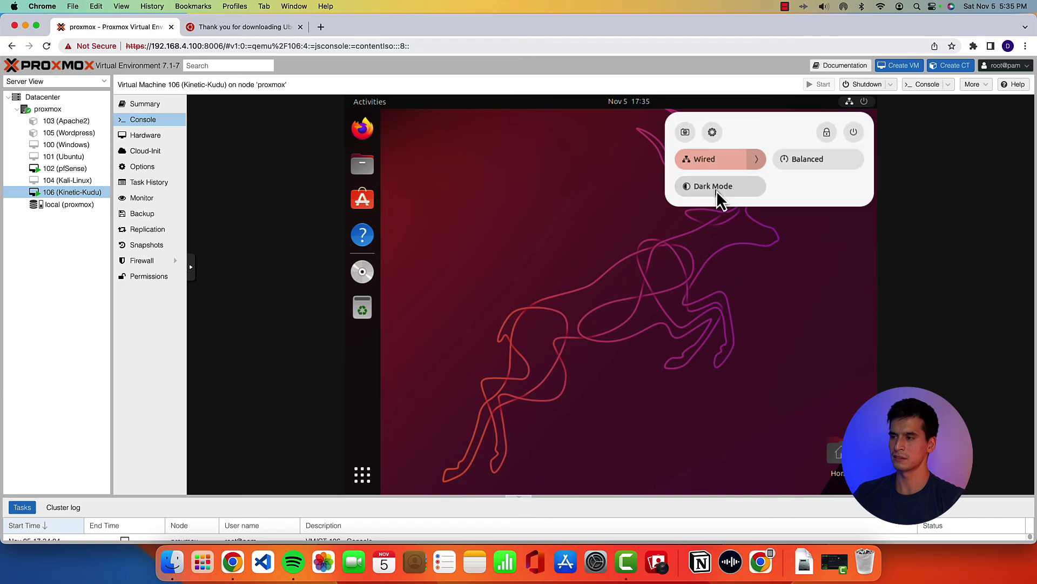
# Start and cancel a screenshot, then reopen quick settings to show and close the power off options
pyautogui.click(686, 133)
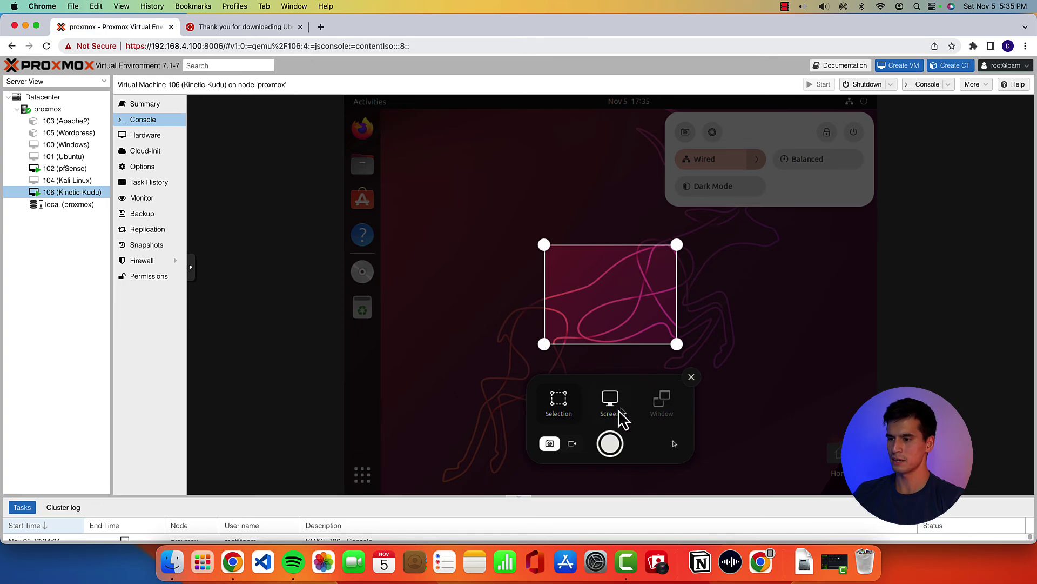
pyautogui.click(693, 378)
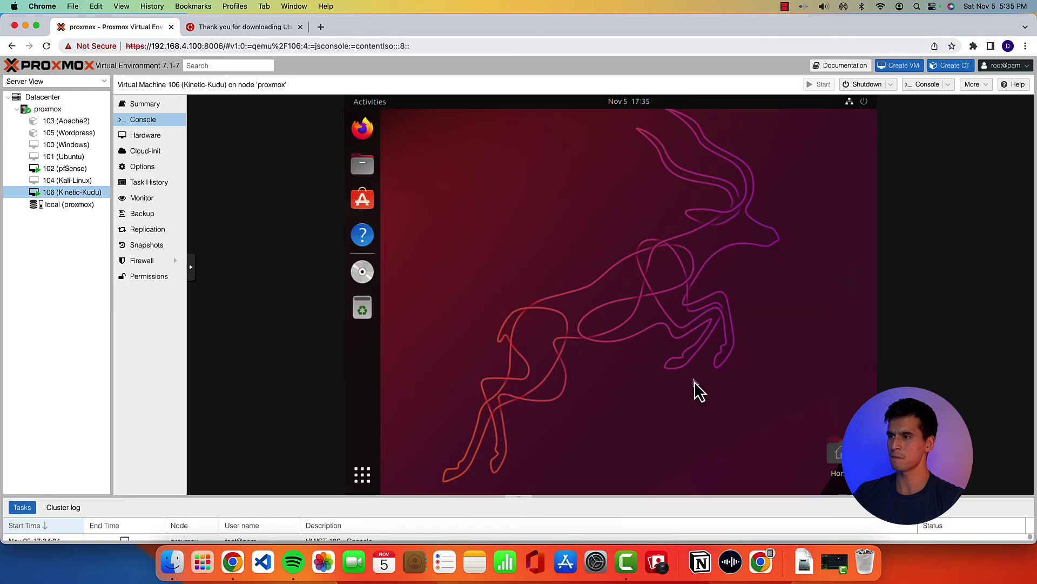
pyautogui.click(850, 103)
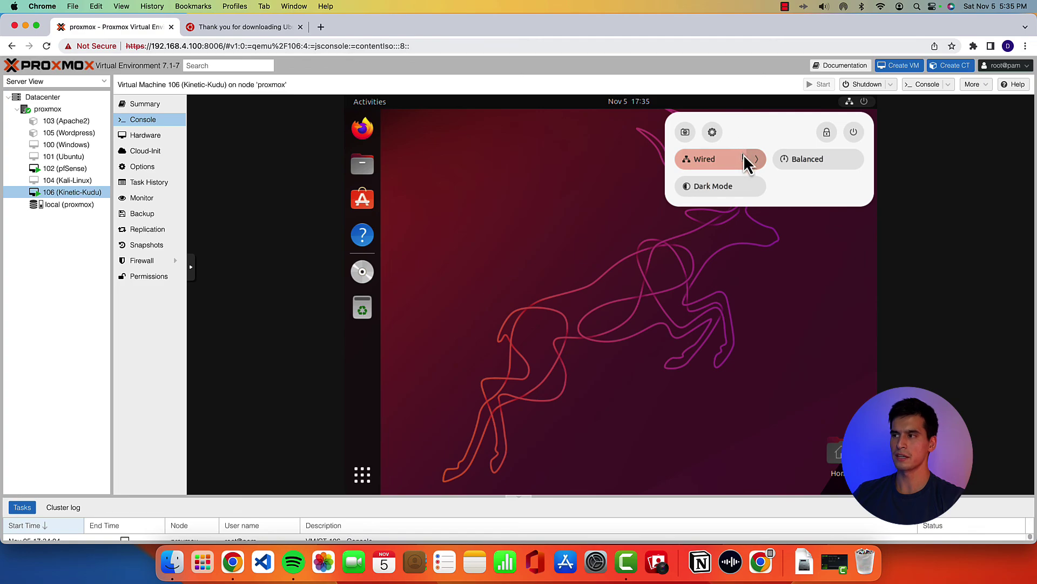
pyautogui.click(852, 133)
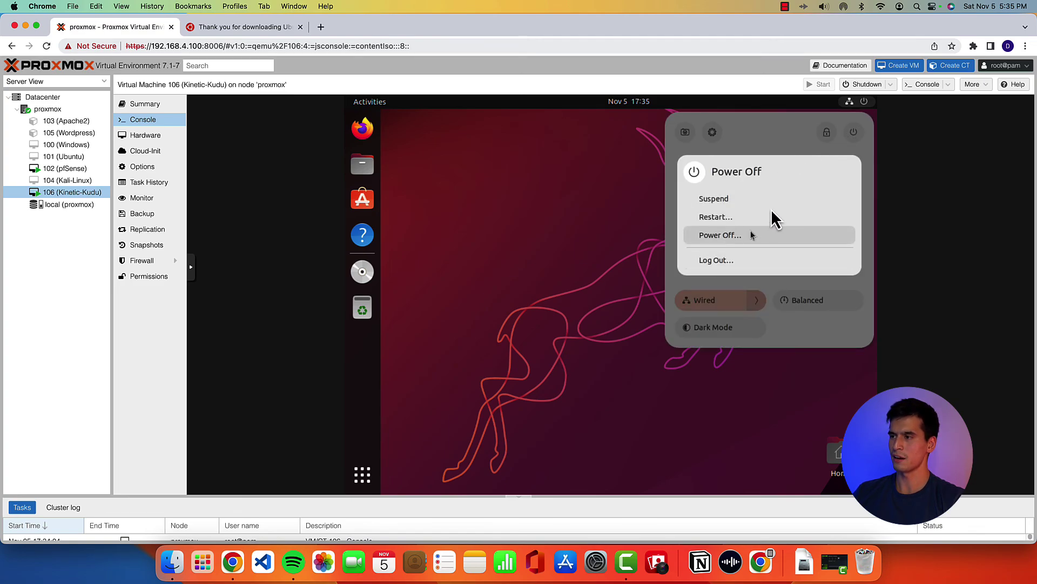
pyautogui.click(858, 137)
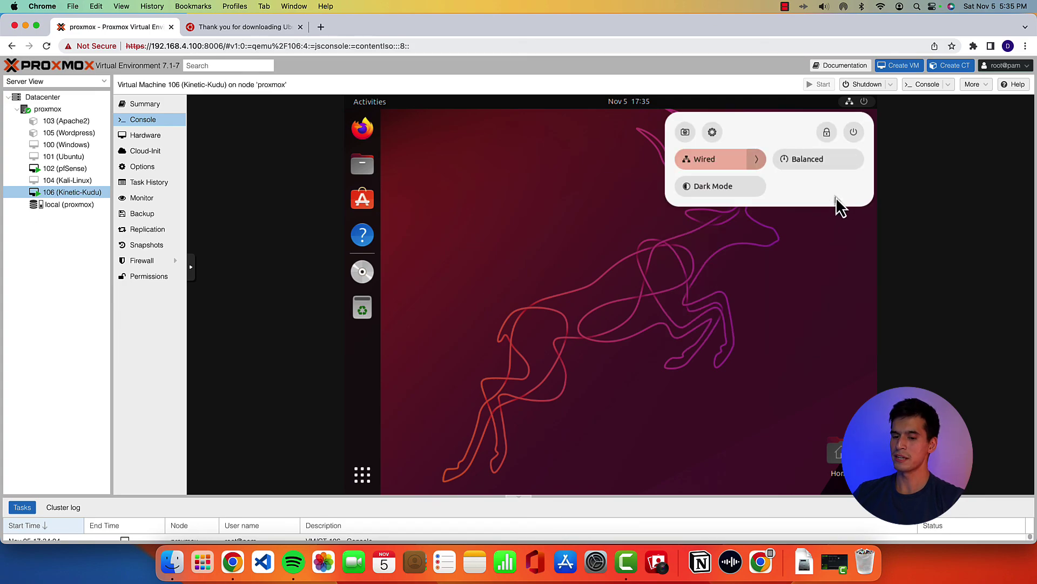